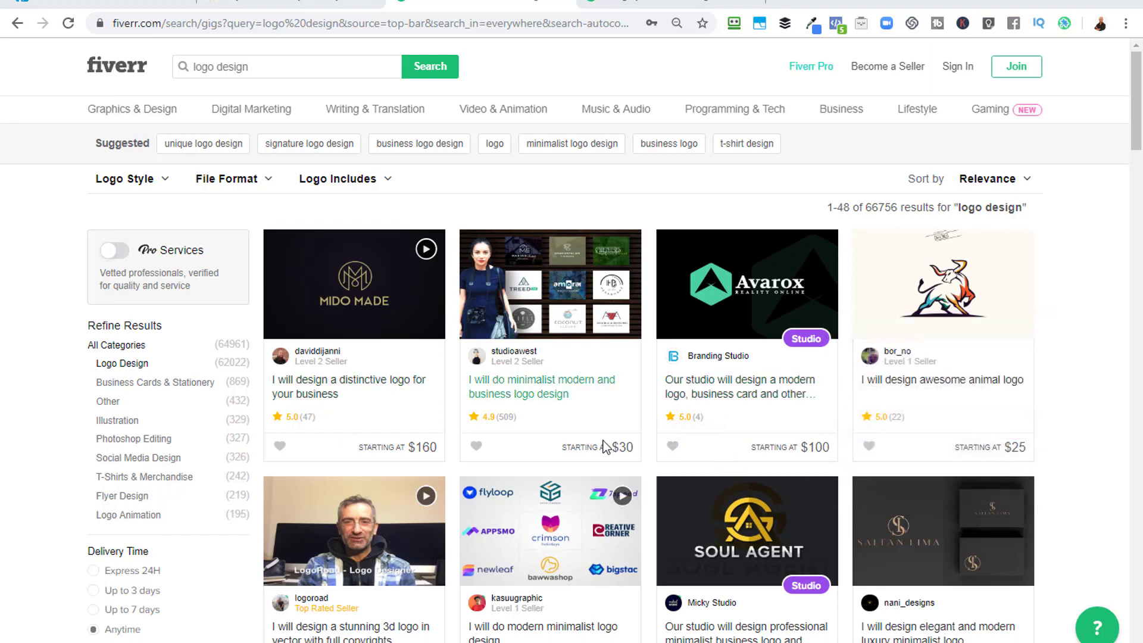
Browse the logo design search results and open the gig for a business logo and brand identity.
{"action": "scroll", "coordinate": [1085, 412], "scroll_direction": "down", "scroll_amount": 5}
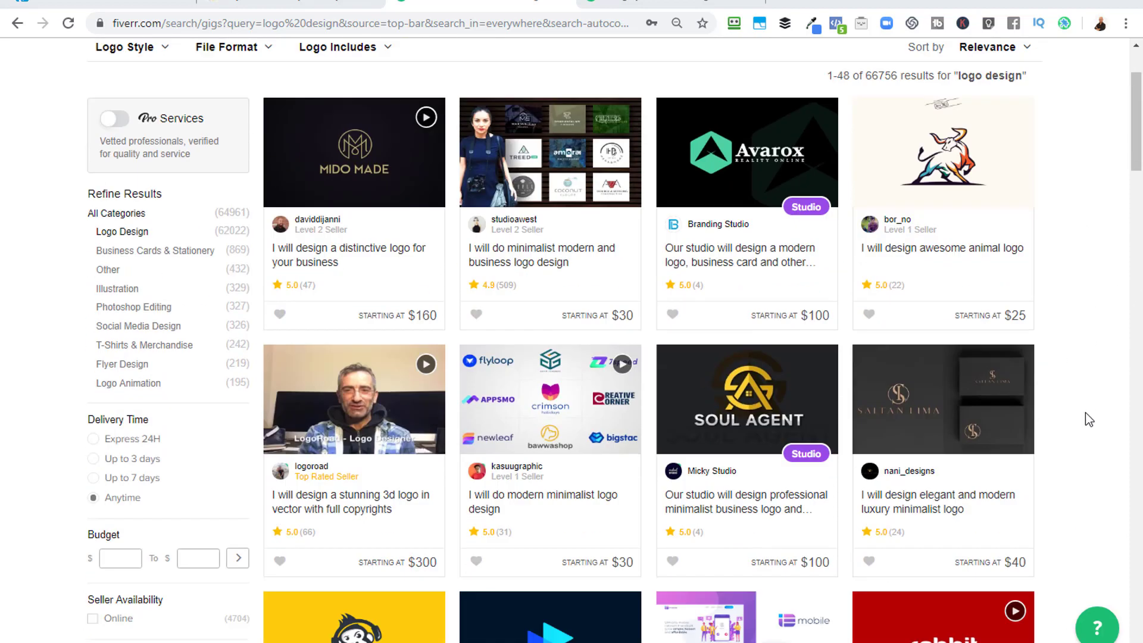
{"action": "scroll", "coordinate": [1085, 412], "scroll_direction": "down", "scroll_amount": 4}
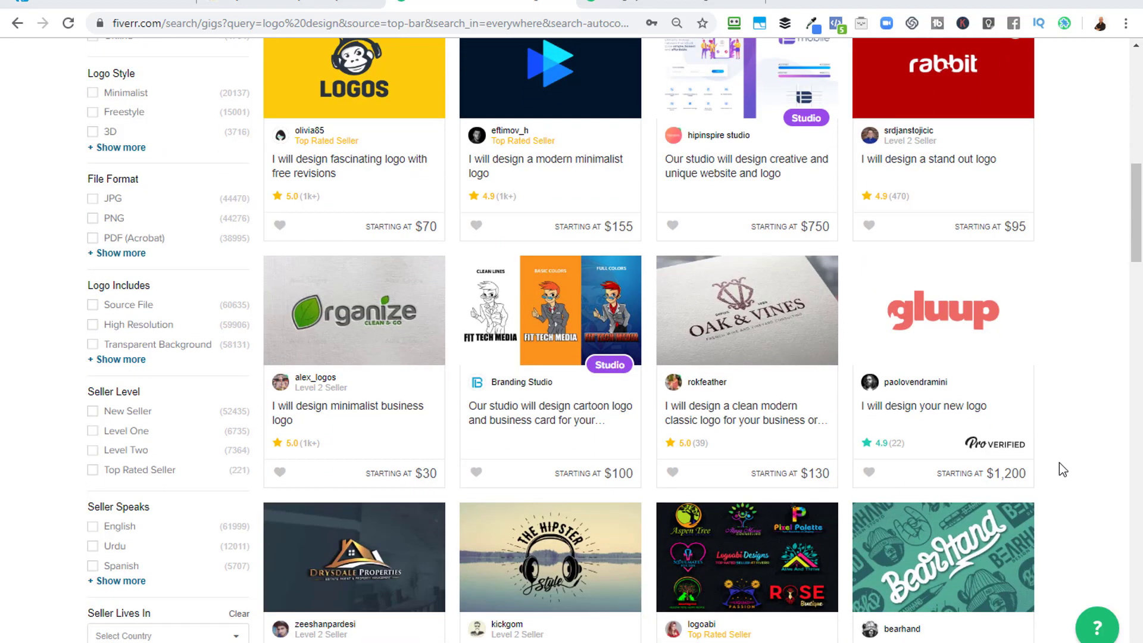
{"action": "scroll", "coordinate": [1063, 469], "scroll_direction": "down", "scroll_amount": 10}
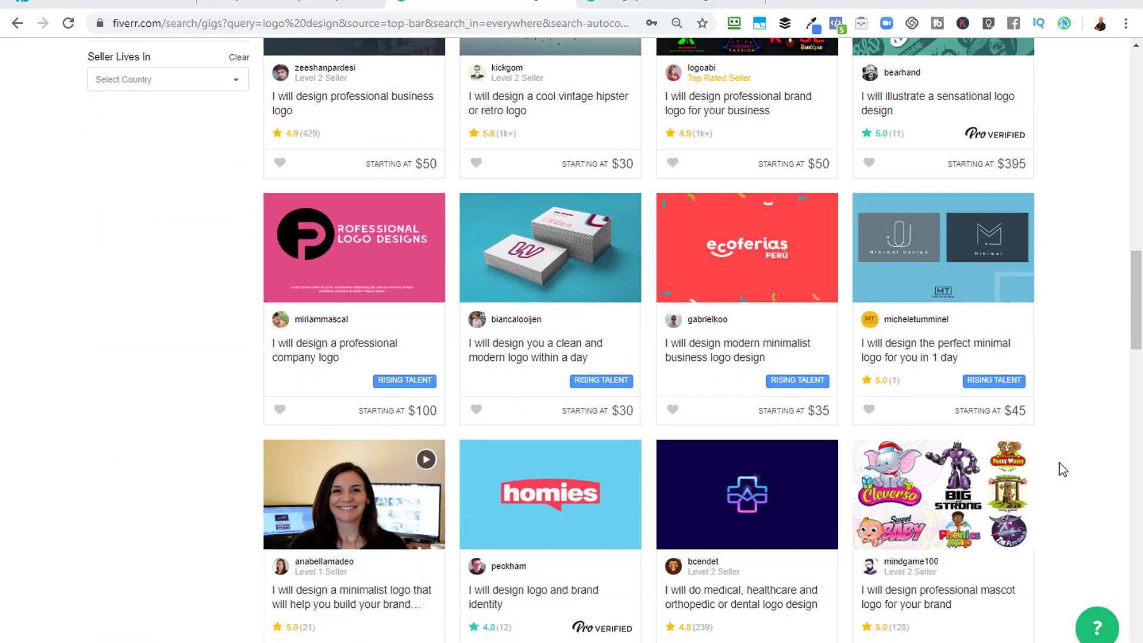
{"action": "scroll", "coordinate": [1063, 470], "scroll_direction": "down", "scroll_amount": 1}
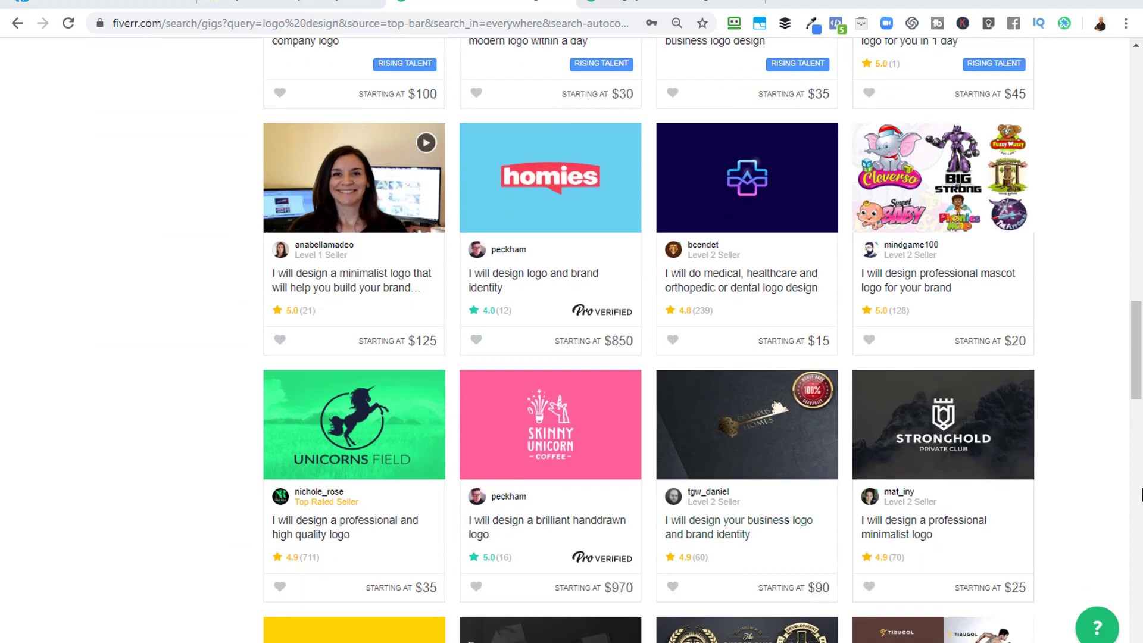
{"action": "scroll", "coordinate": [1127, 485], "scroll_direction": "down", "scroll_amount": 1}
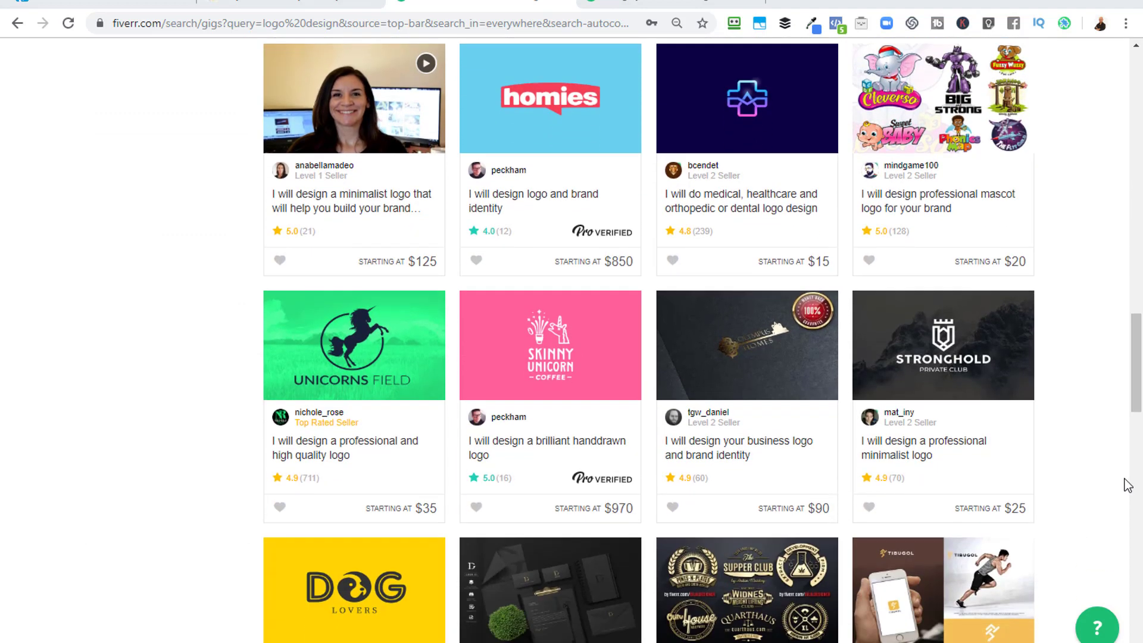
{"action": "left_click", "coordinate": [740, 345]}
{"action": "left_click", "coordinate": [713, 6]}
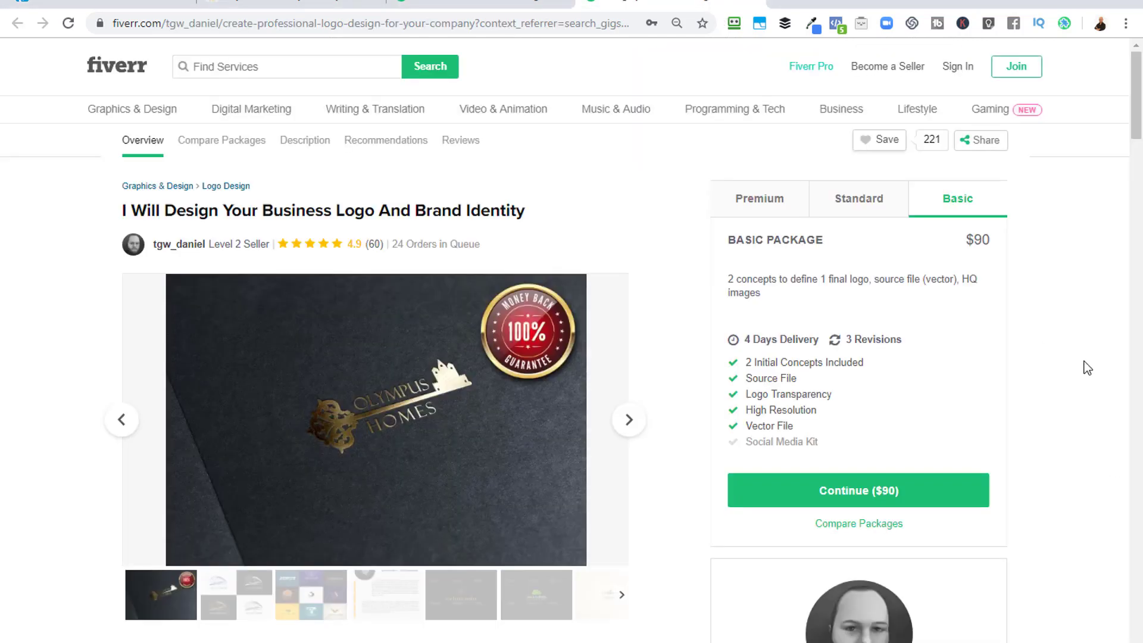
Examine the gig's Olympus Homes logo sample and package comparison, and check the textured background image prepared in GIMP.
{"action": "scroll", "coordinate": [539, 598], "scroll_direction": "down", "scroll_amount": 1}
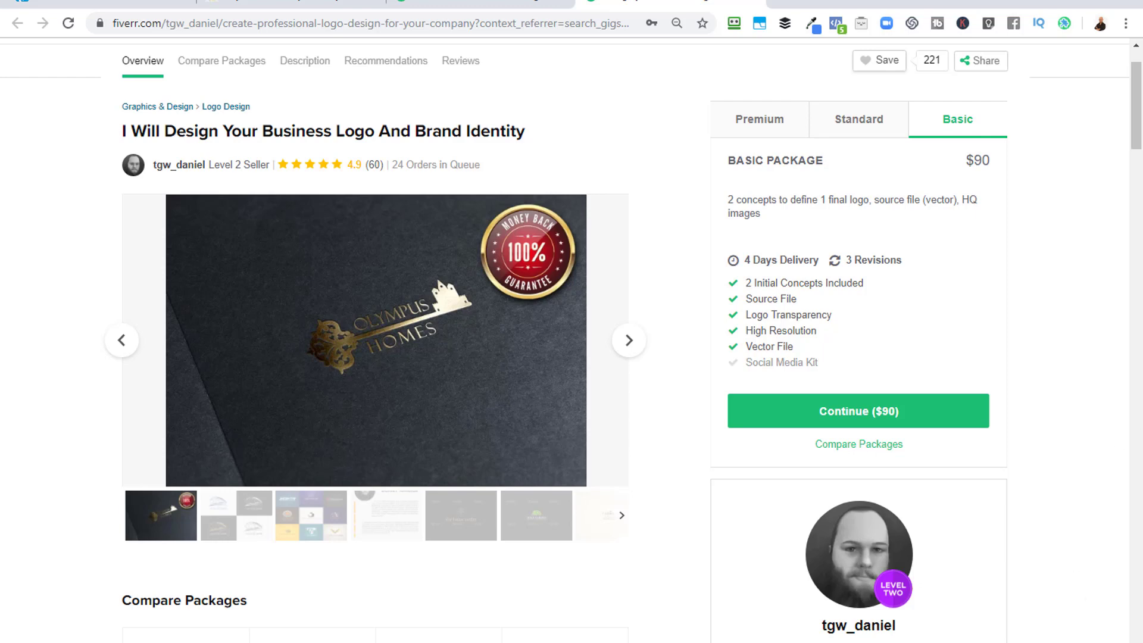
{"action": "left_click", "coordinate": [206, 642]}
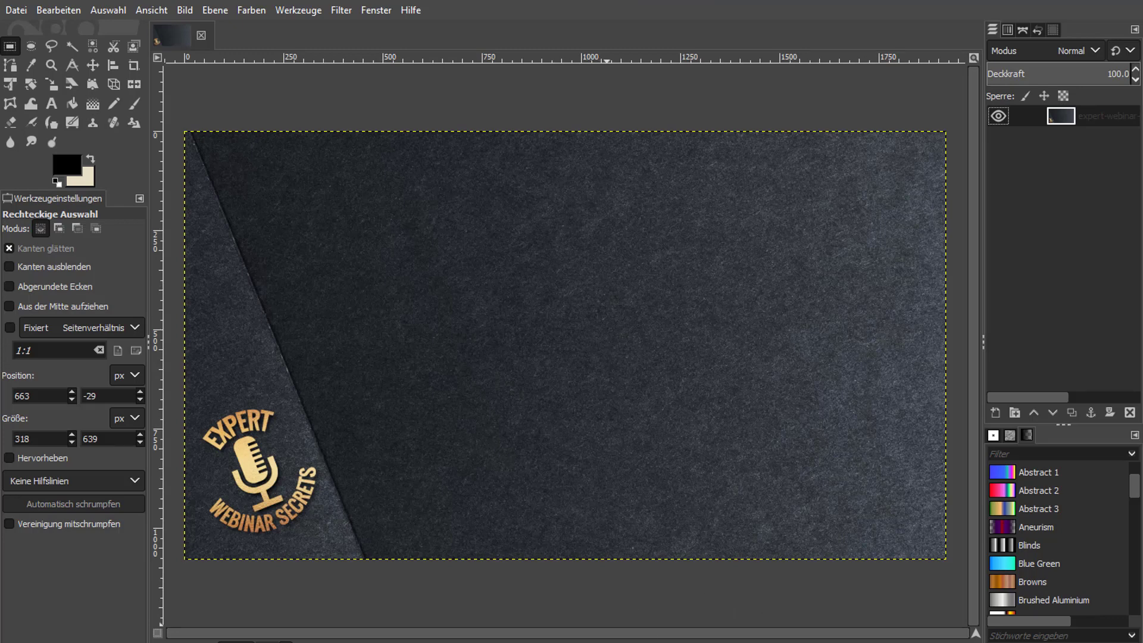
{"action": "left_click", "coordinate": [177, 641]}
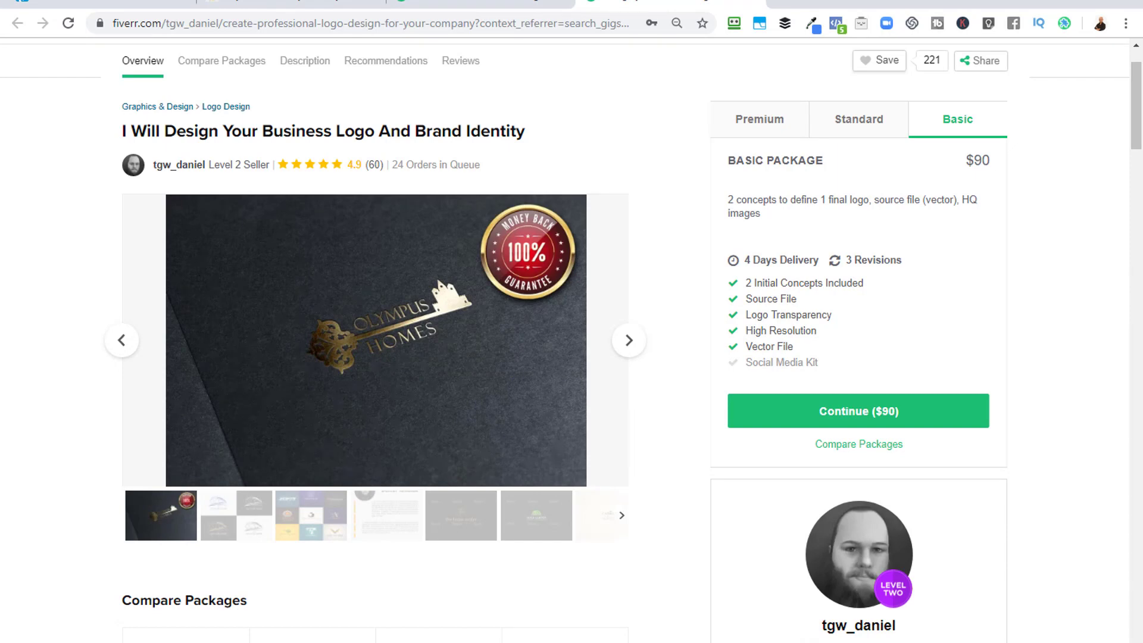
{"action": "scroll", "coordinate": [1102, 556], "scroll_direction": "down", "scroll_amount": 8}
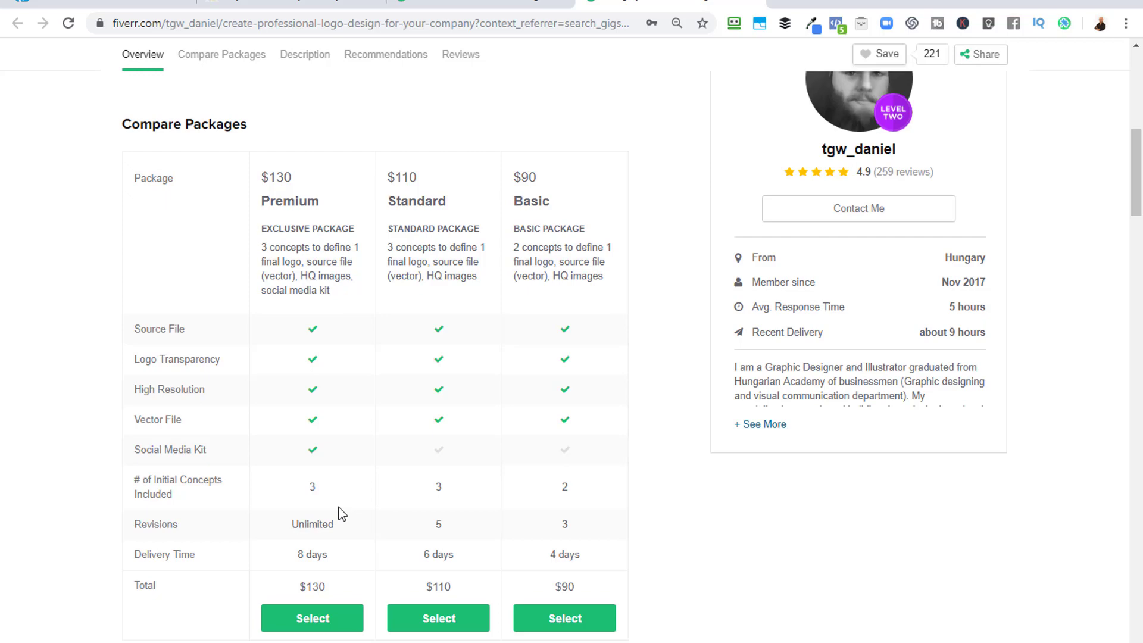
{"action": "scroll", "coordinate": [1089, 232], "scroll_direction": "up", "scroll_amount": 8}
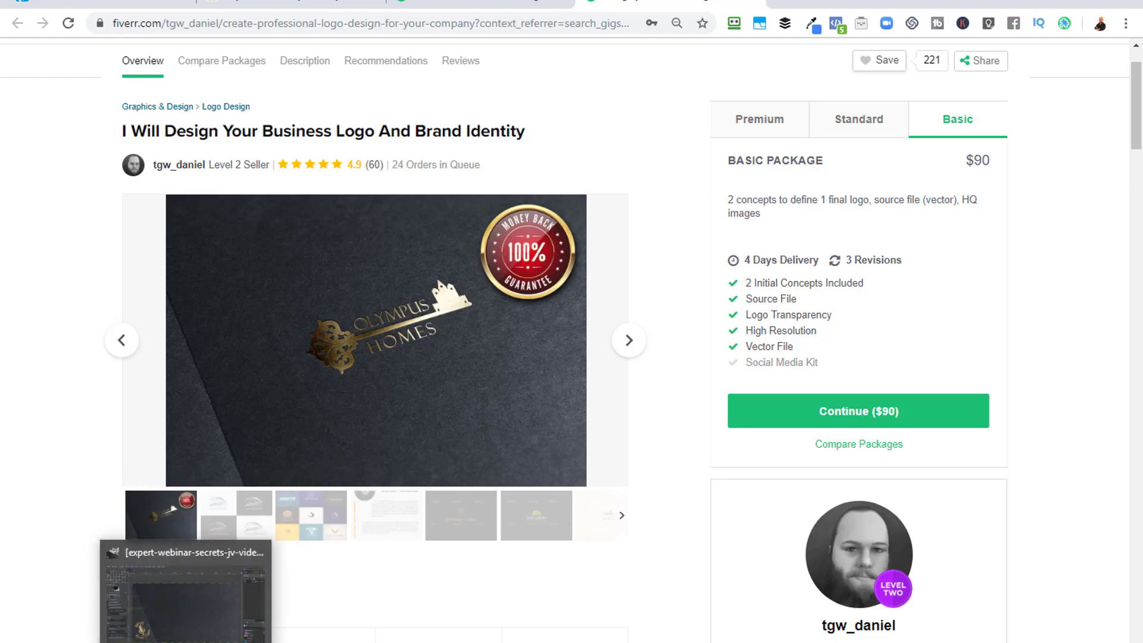
Switch to GIMP and open Bg-place-inside-psd.jpg, goldfoil50.jpg, house-1429409.png and key-bit-149030.png, converting the gold foil image to GIMP's built-in sRGB.
{"action": "left_click", "coordinate": [186, 642]}
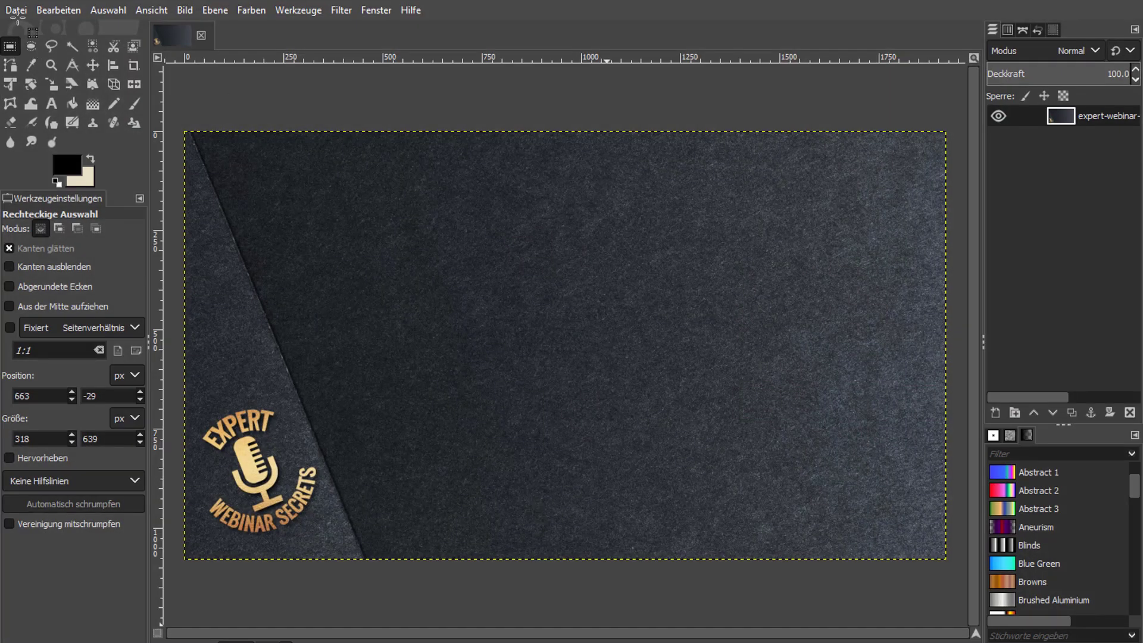
{"action": "left_click", "coordinate": [17, 10]}
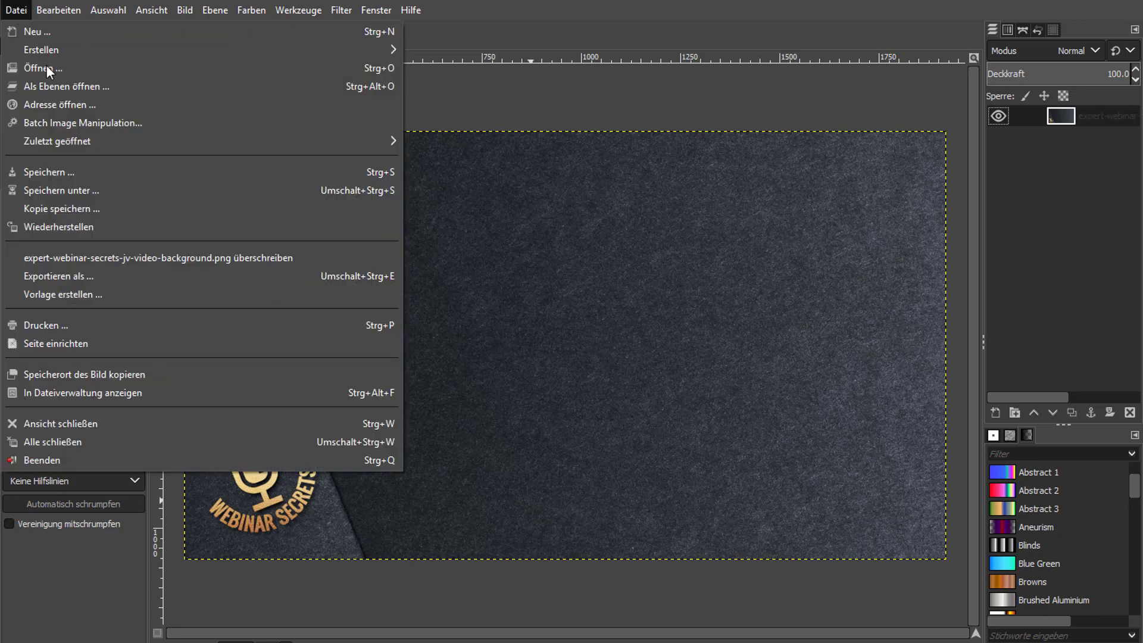
{"action": "key", "text": "Escape"}
{"action": "key", "text": "ctrl+o"}
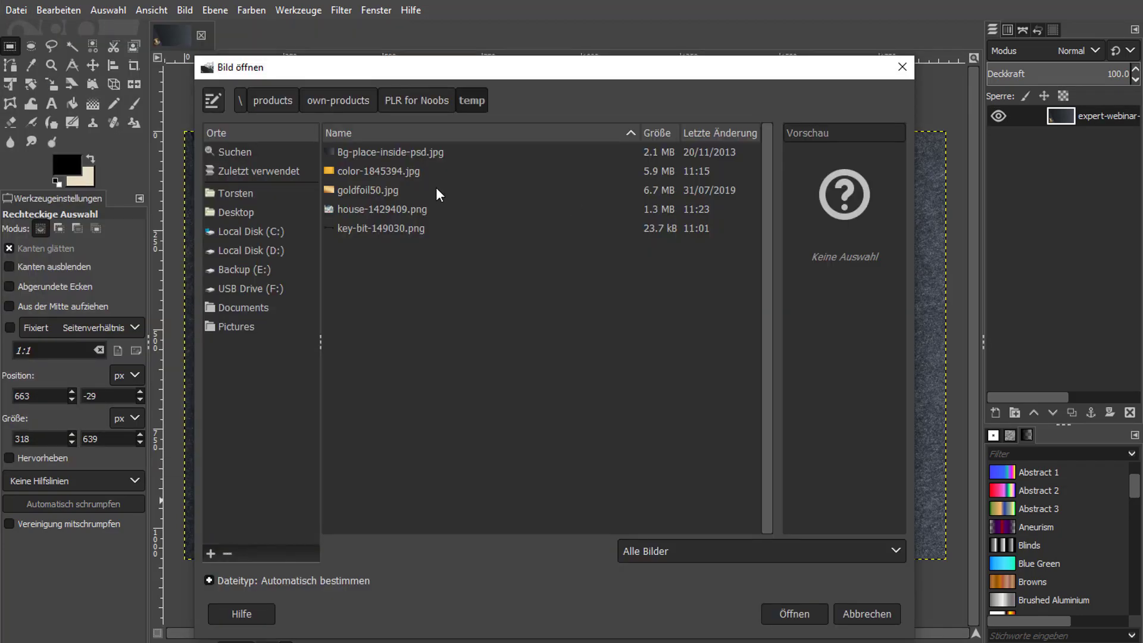
{"action": "left_click", "coordinate": [409, 154]}
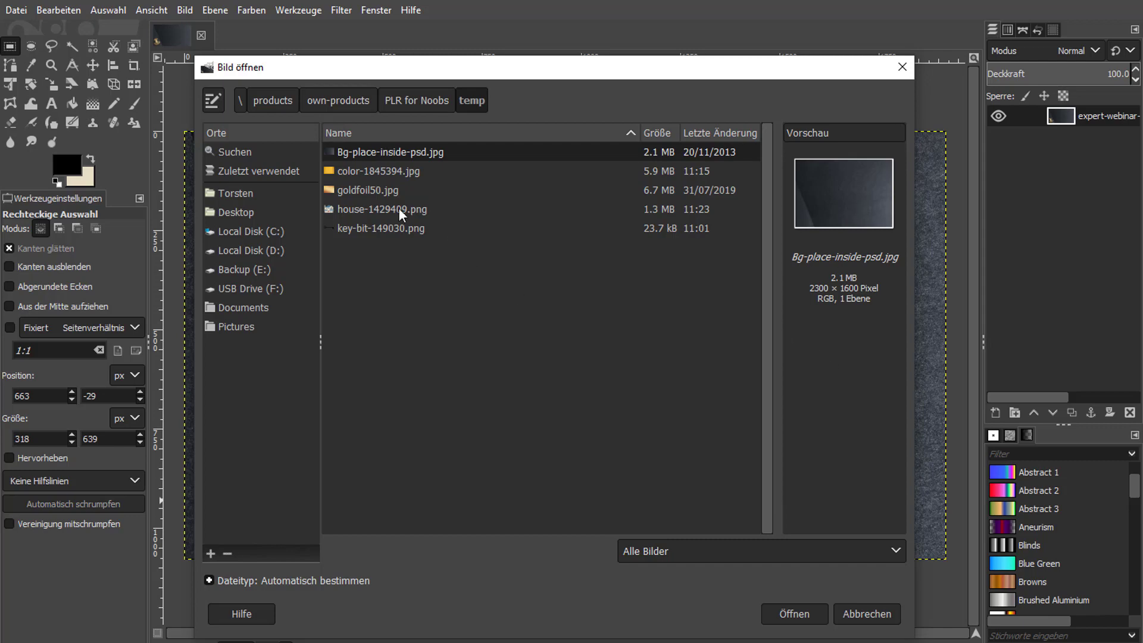
{"action": "left_click", "coordinate": [387, 188]}
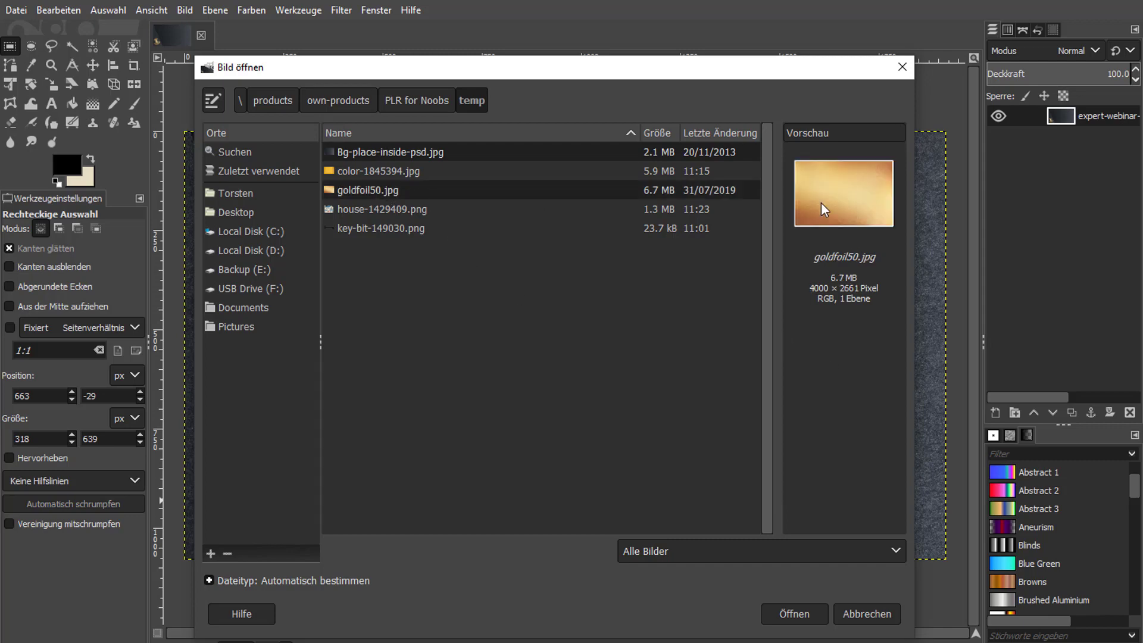
{"action": "left_click", "coordinate": [396, 216]}
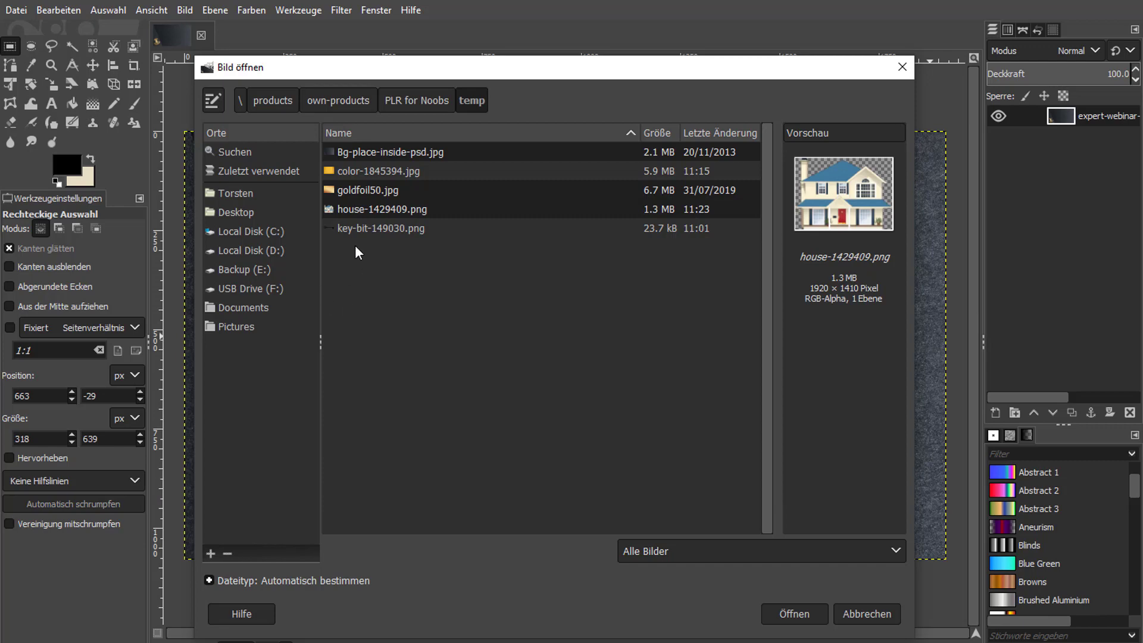
{"action": "left_click", "coordinate": [381, 230]}
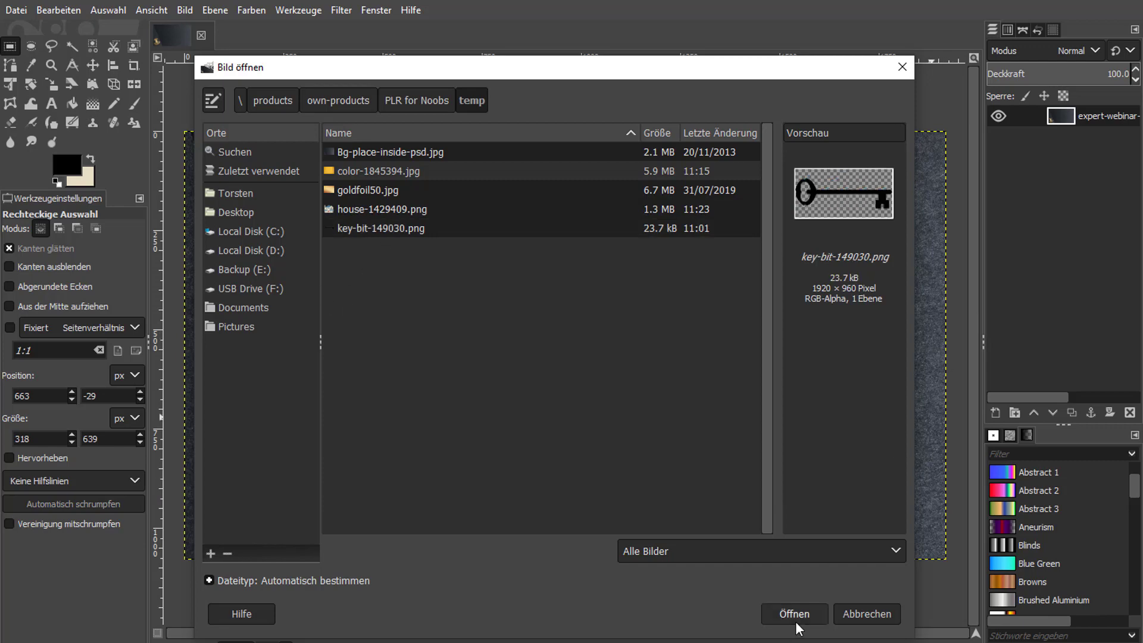
{"action": "double_click", "coordinate": [381, 171]}
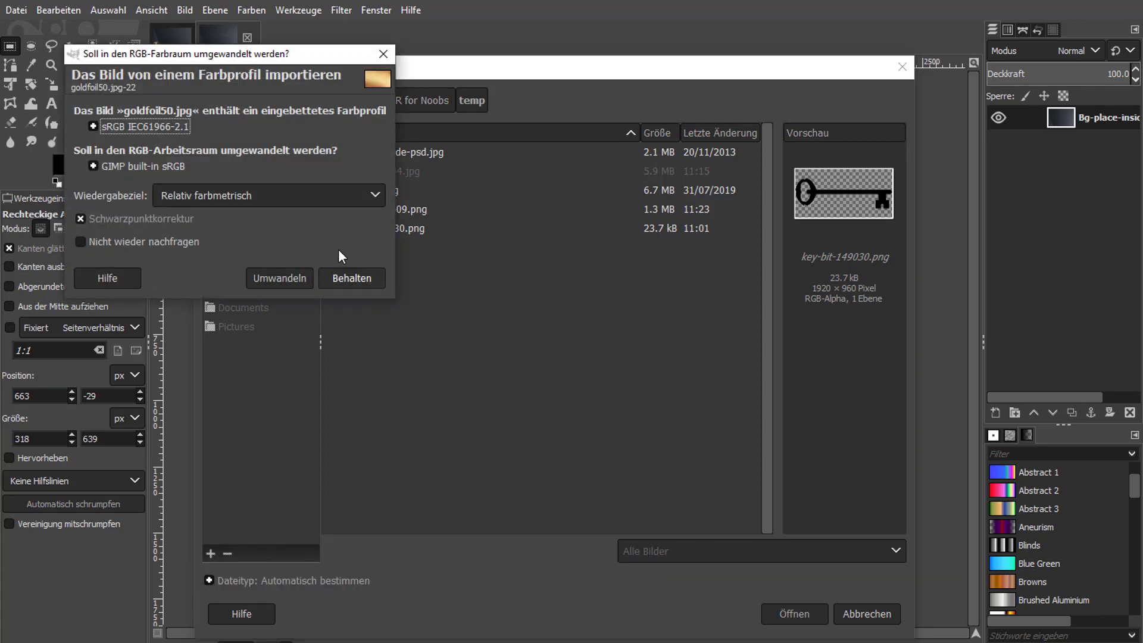
{"action": "left_click", "coordinate": [284, 278]}
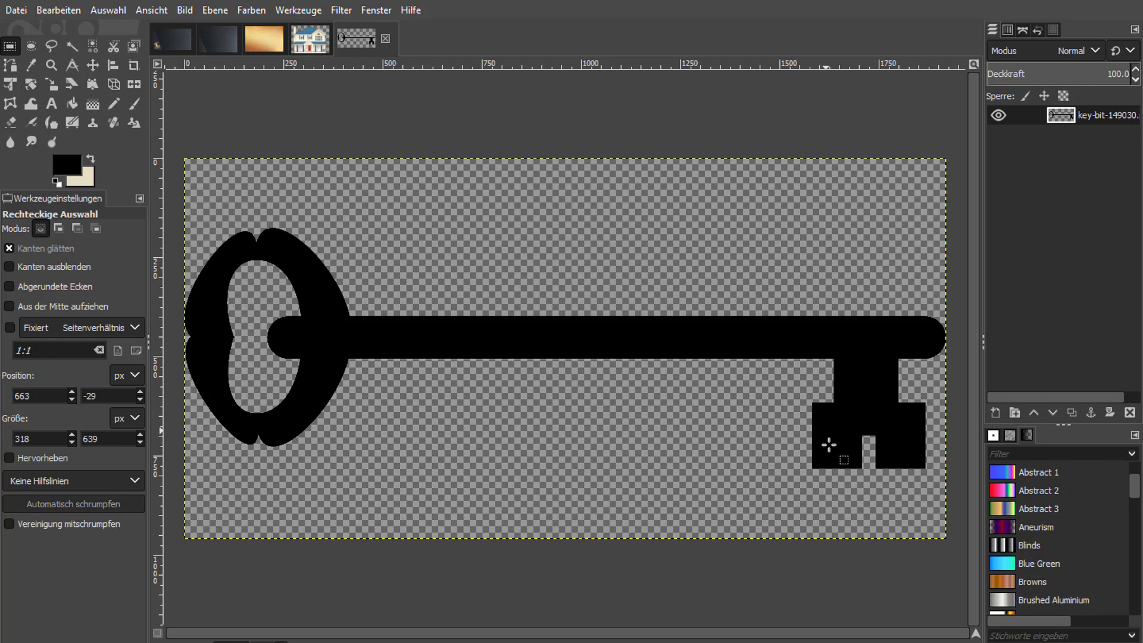
Flip the key image vertically and delete the toothed bit above the shaft's right end using a rectangular selection of about 536 × 386 px.
{"action": "left_click", "coordinate": [134, 84]}
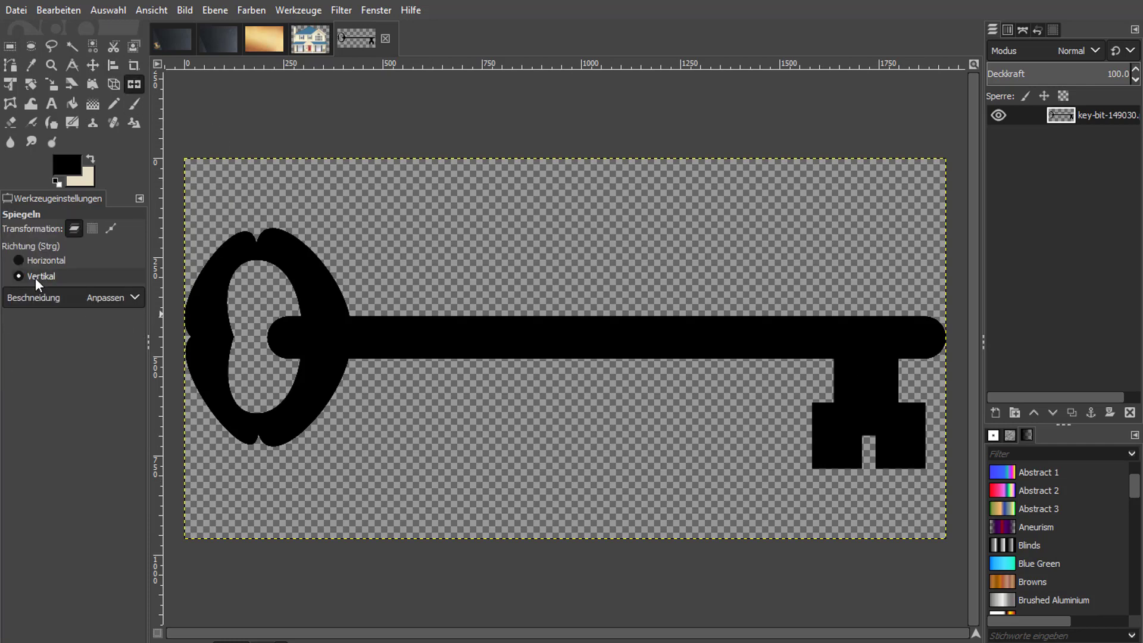
{"action": "left_click", "coordinate": [674, 335]}
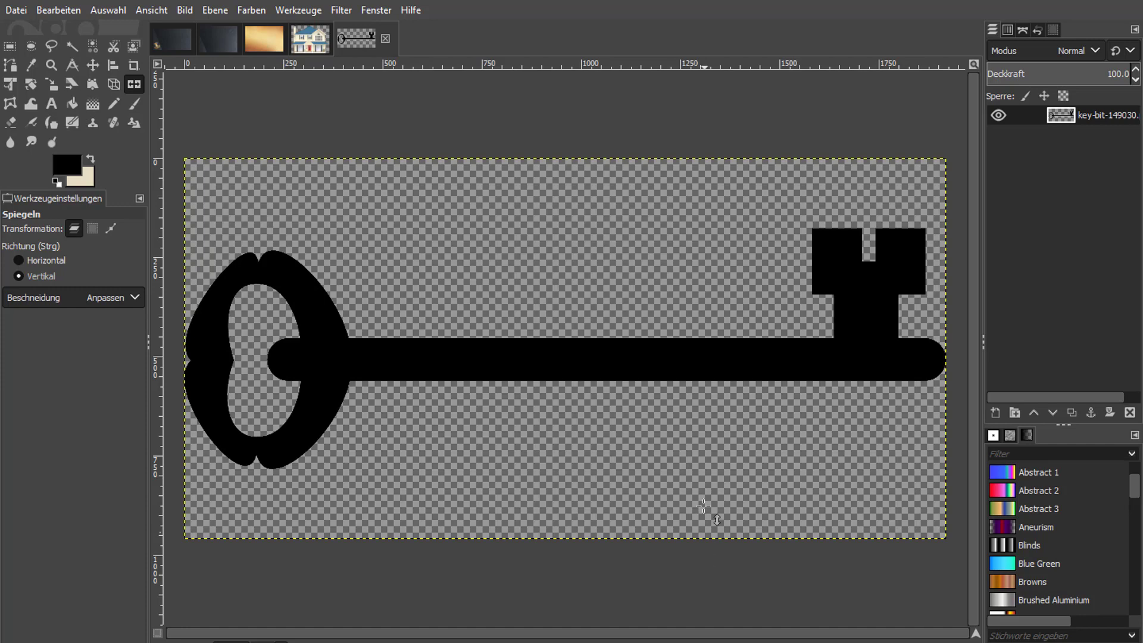
{"action": "left_click", "coordinate": [10, 47]}
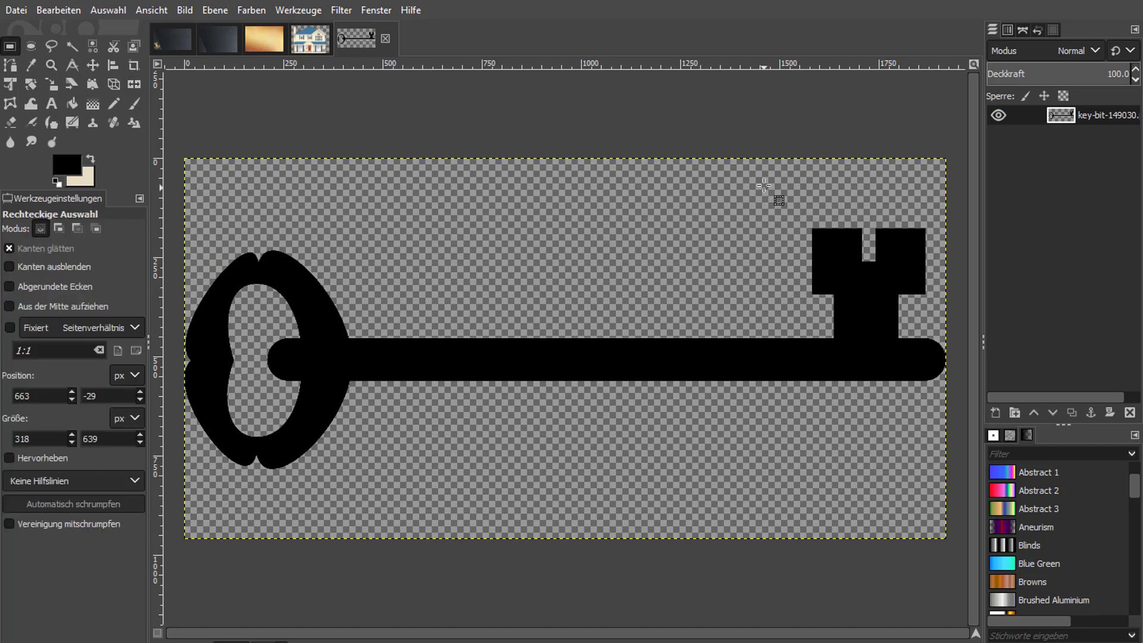
{"action": "left_click_drag", "start_coordinate": [764, 185], "coordinate": [976, 339]}
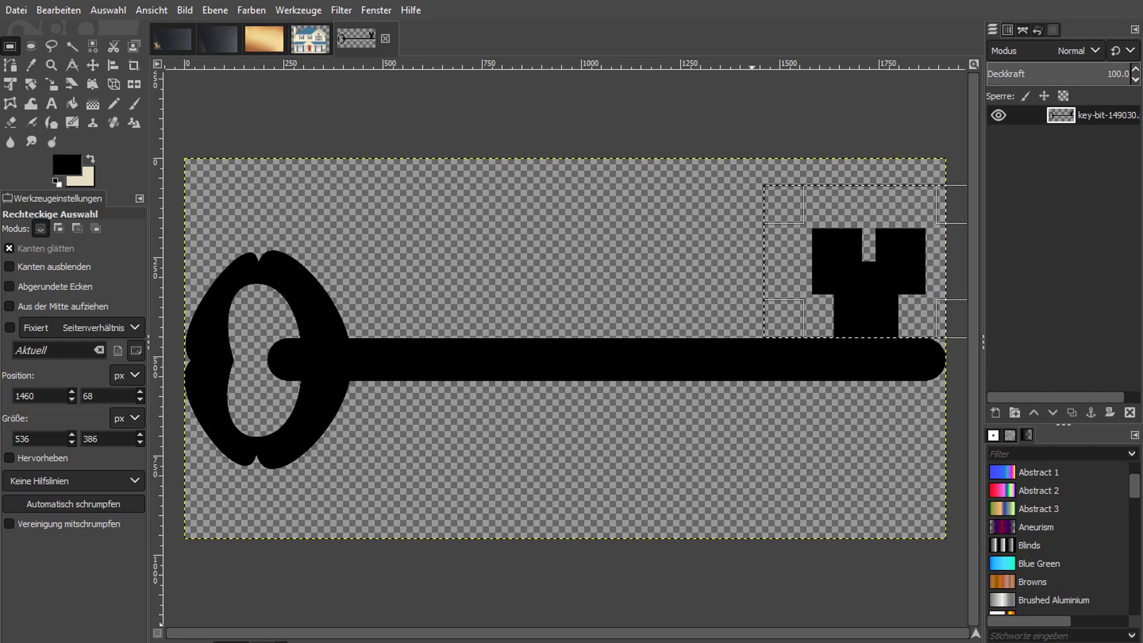
{"action": "key", "text": "Delete"}
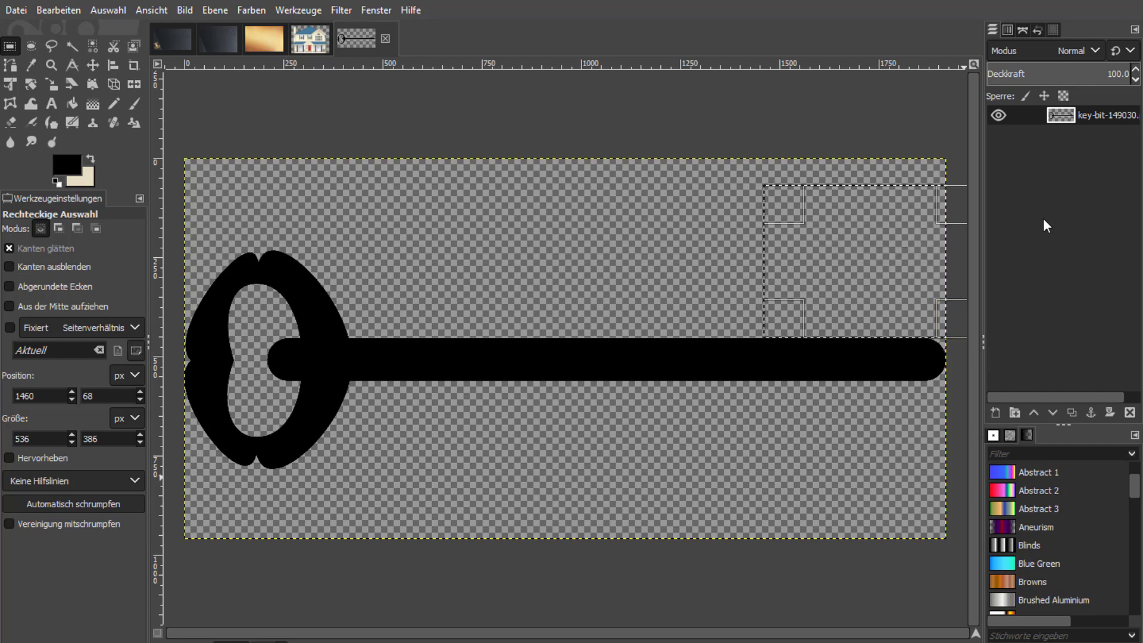
{"action": "left_click", "coordinate": [108, 13]}
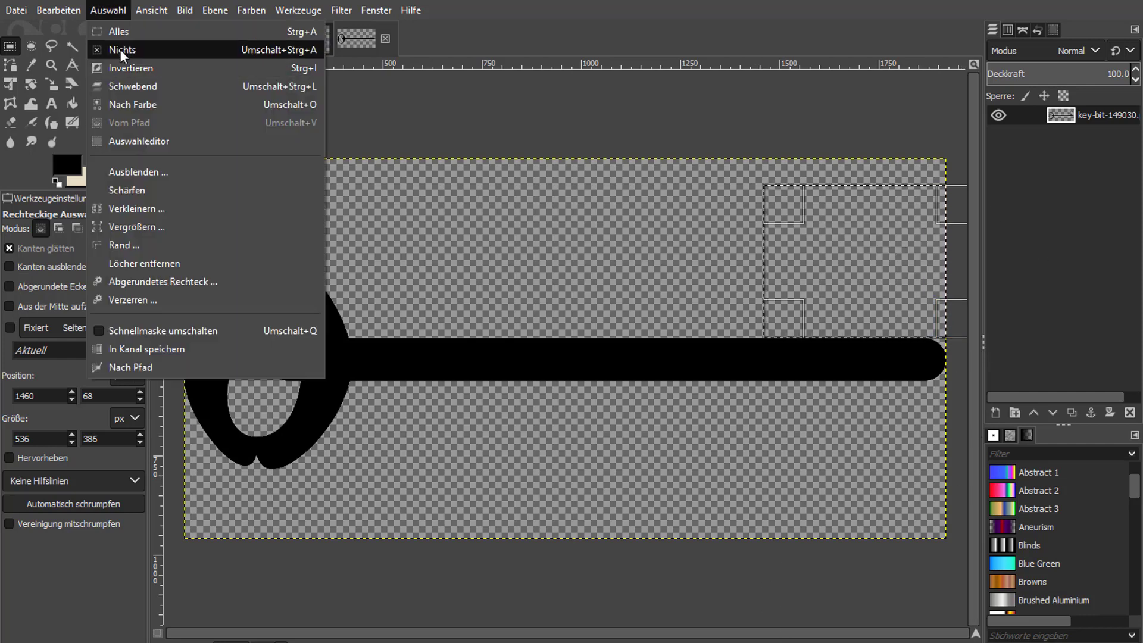
{"action": "left_click", "coordinate": [119, 47]}
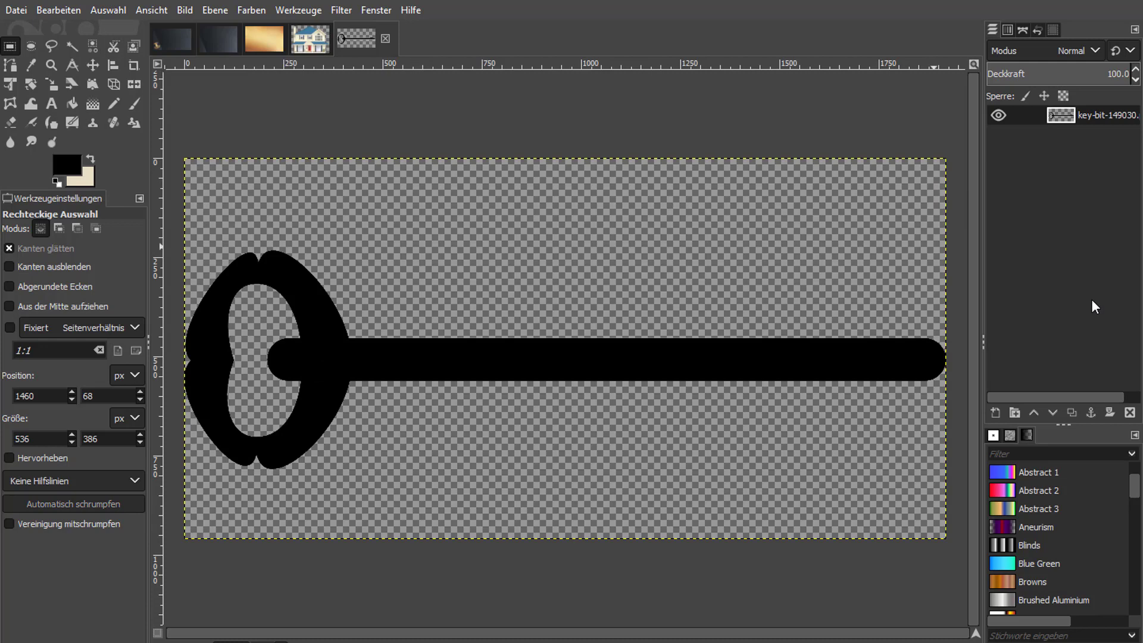
Select the house from its layer's alpha channel, copy it and paste it into the key image.
{"action": "left_click", "coordinate": [309, 39]}
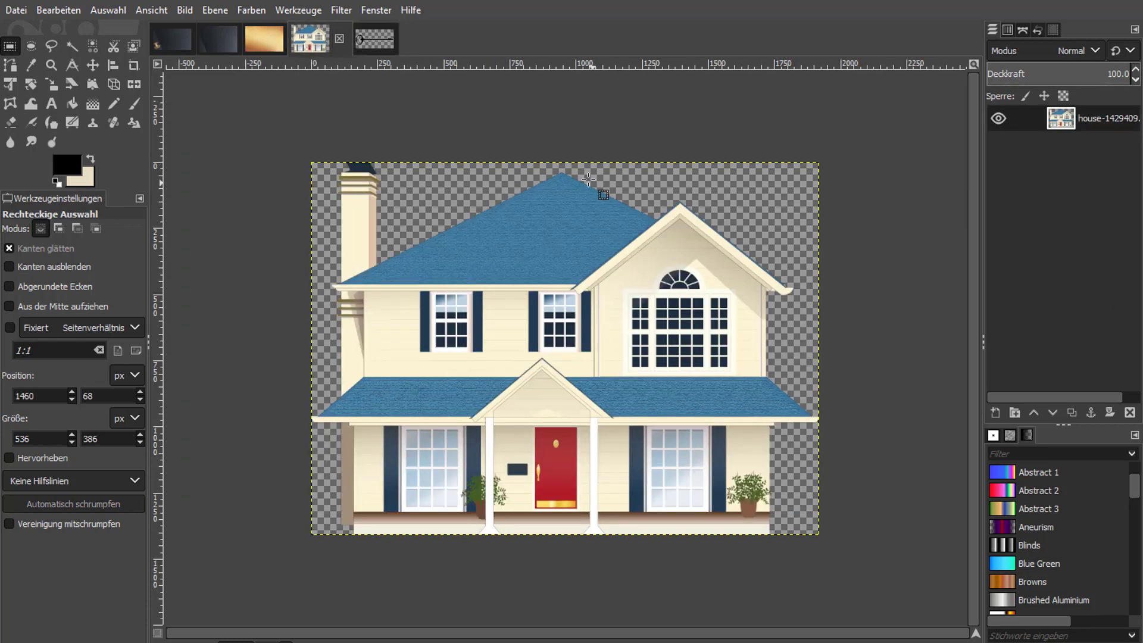
{"action": "right_click", "coordinate": [1101, 123]}
{"action": "left_click", "coordinate": [1034, 629]}
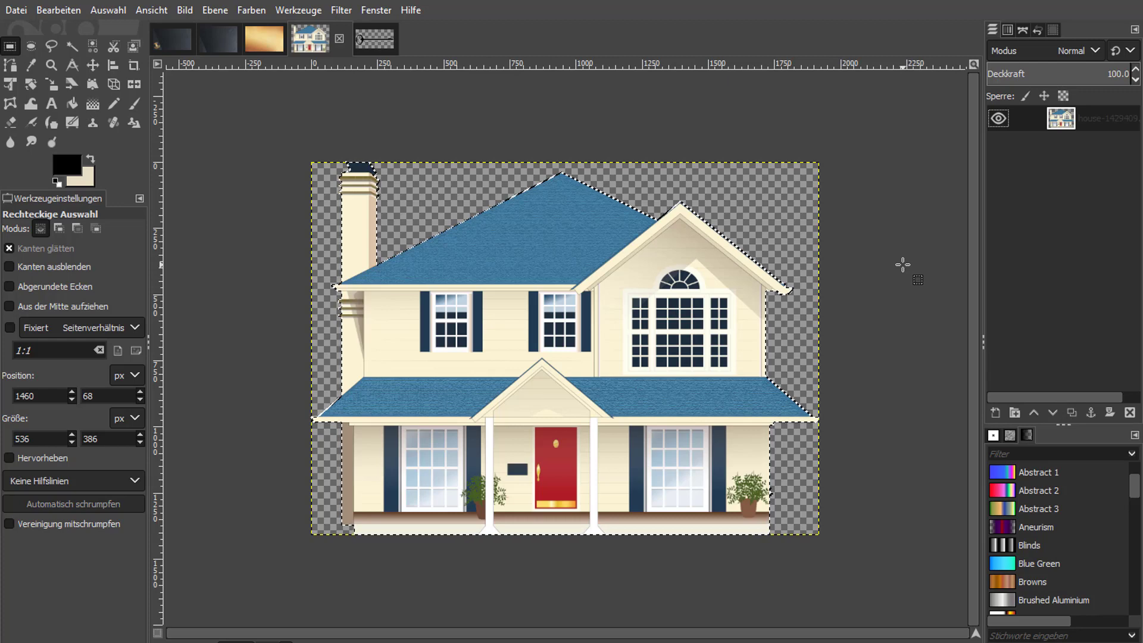
{"action": "left_click", "coordinate": [372, 41]}
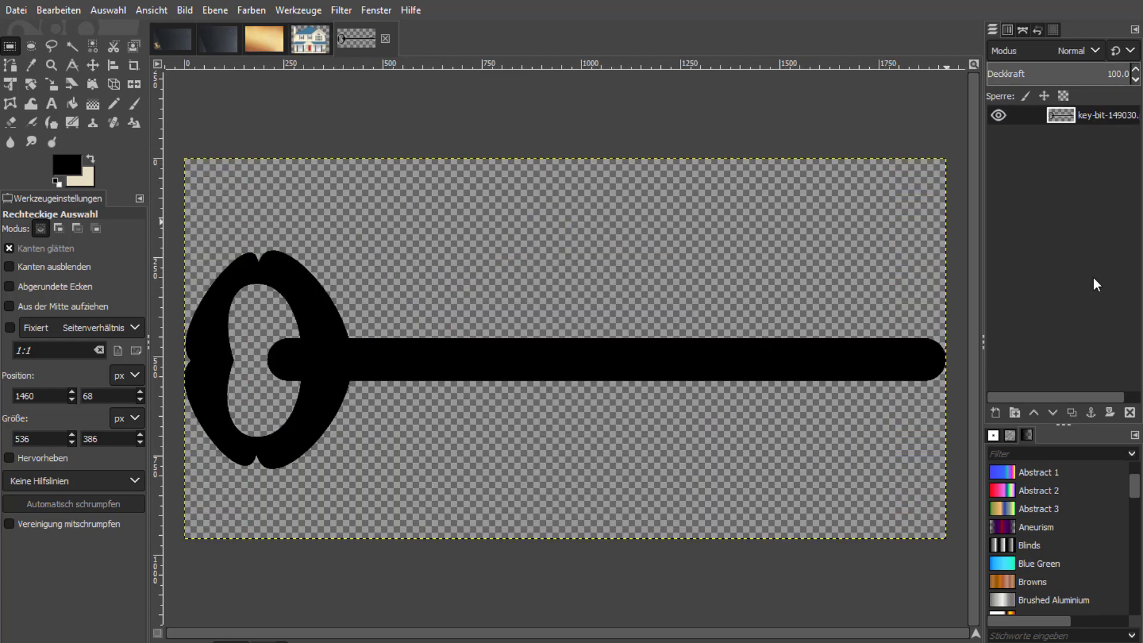
{"action": "key", "text": "ctrl+v"}
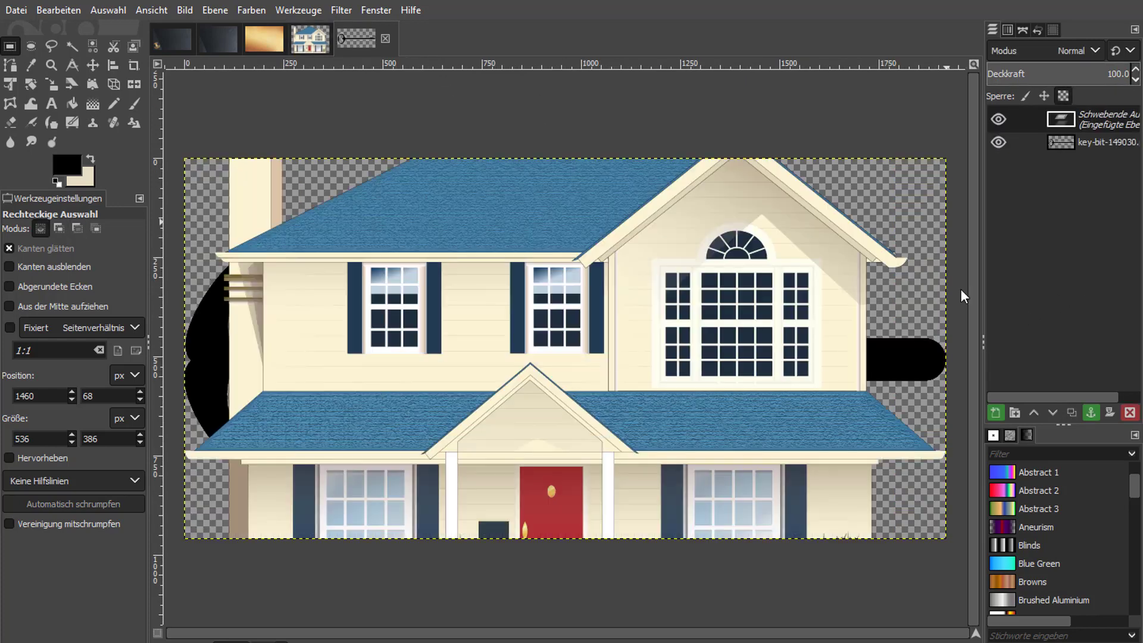
Scale the pasted house to 368 × 270 px on top of the key shaft's right end and turn it into a new layer.
{"action": "left_click", "coordinate": [51, 83]}
{"action": "left_click_drag", "start_coordinate": [409, 224], "coordinate": [870, 296]}
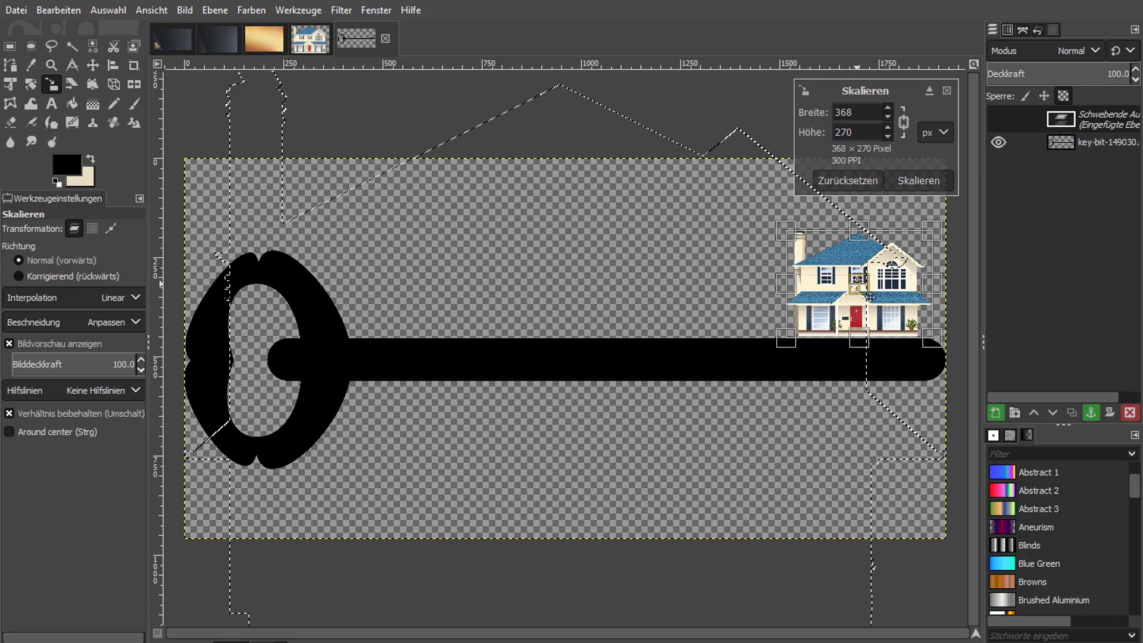
{"action": "left_click", "coordinate": [919, 177]}
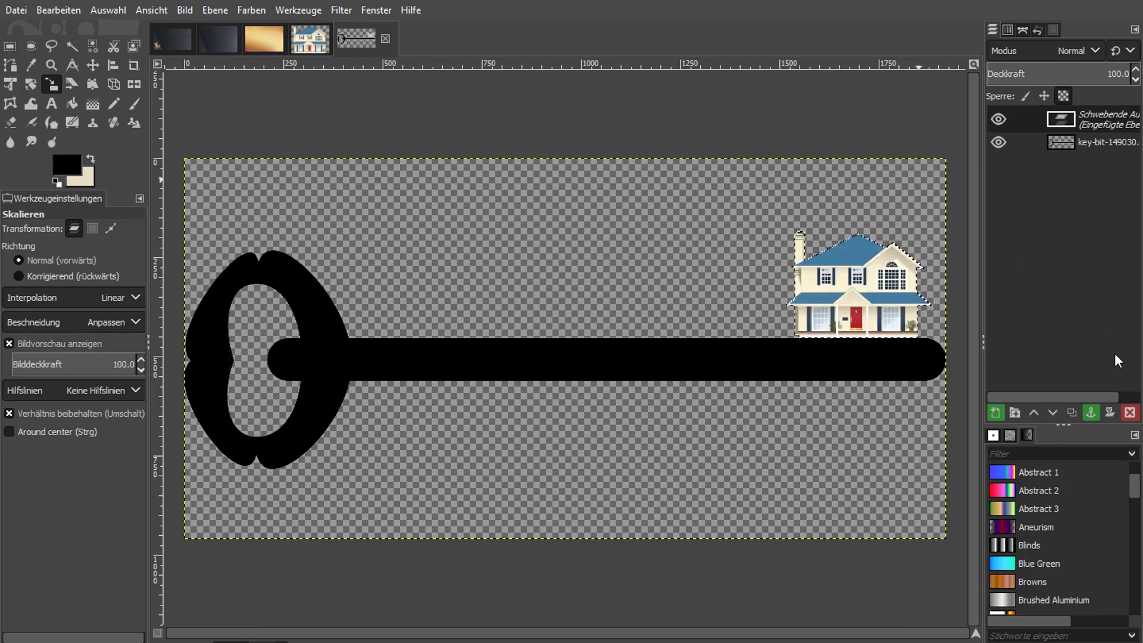
{"action": "right_click", "coordinate": [1097, 116]}
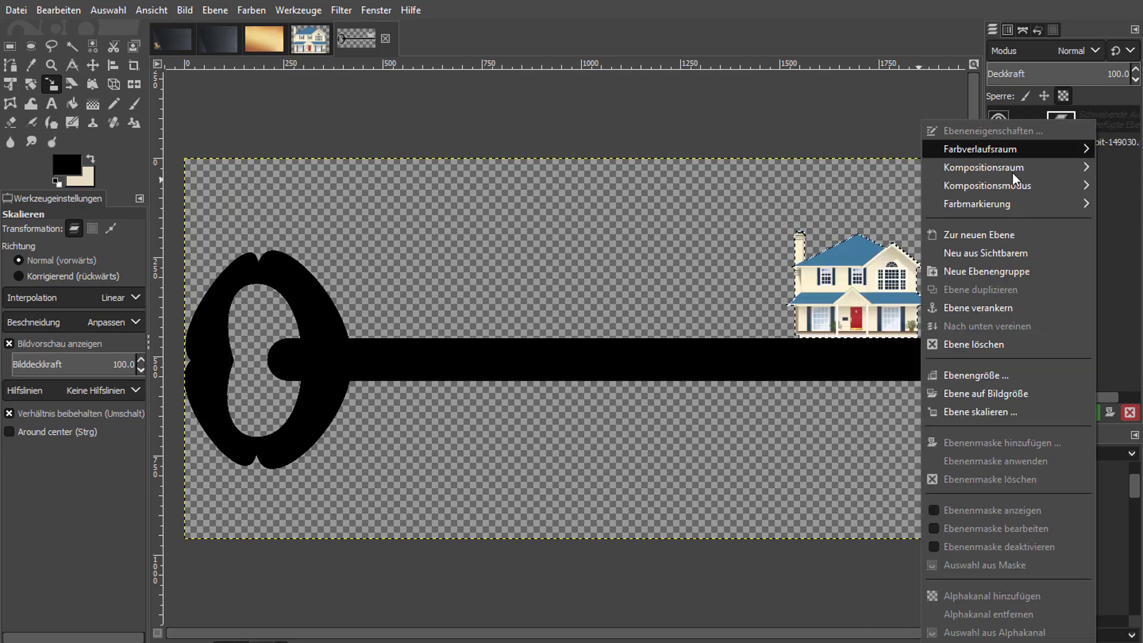
{"action": "left_click", "coordinate": [1009, 236]}
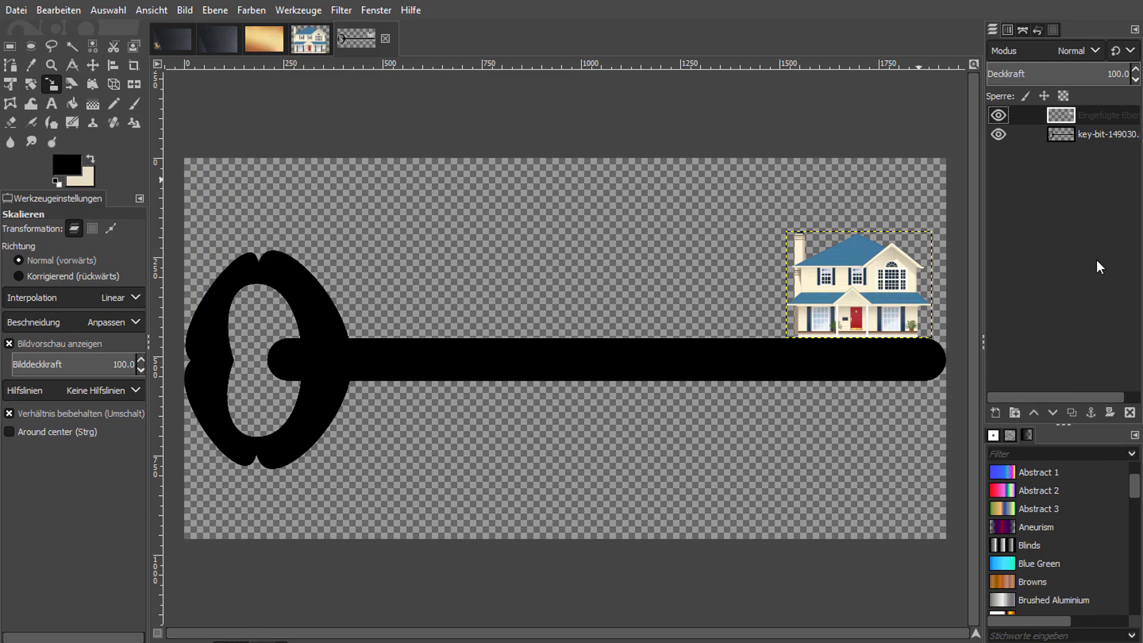
Add the text OLYMPUS in the Oswald font above the key shaft, near the bow.
{"action": "left_click", "coordinate": [1109, 132]}
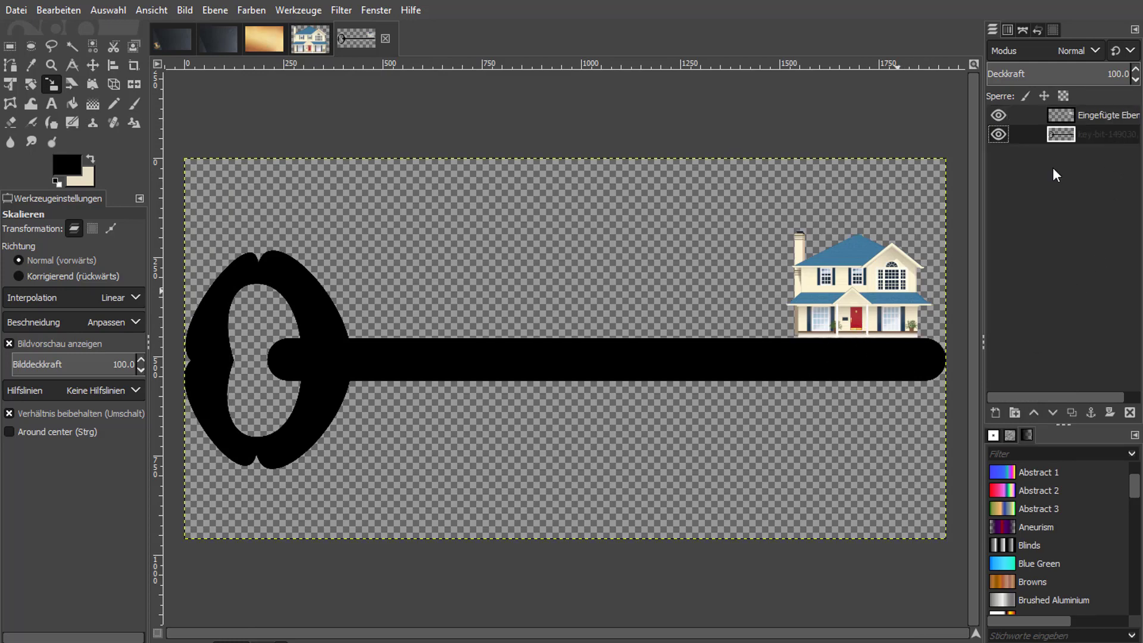
{"action": "left_click", "coordinate": [51, 103]}
{"action": "left_click", "coordinate": [385, 257]}
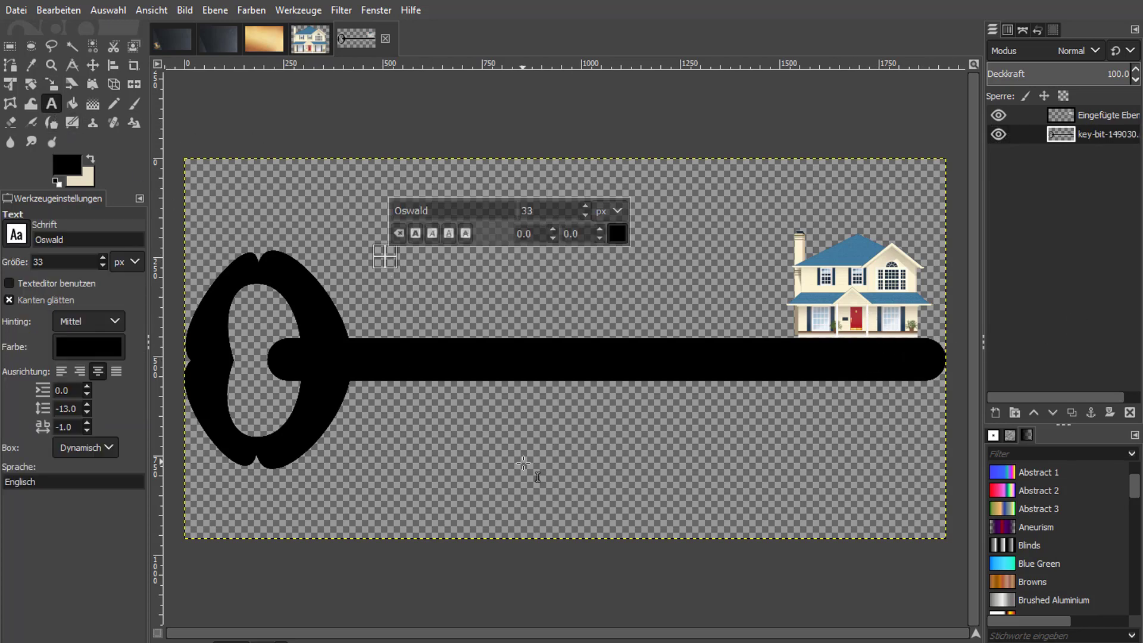
{"action": "type", "text": "OLYMPUS"}
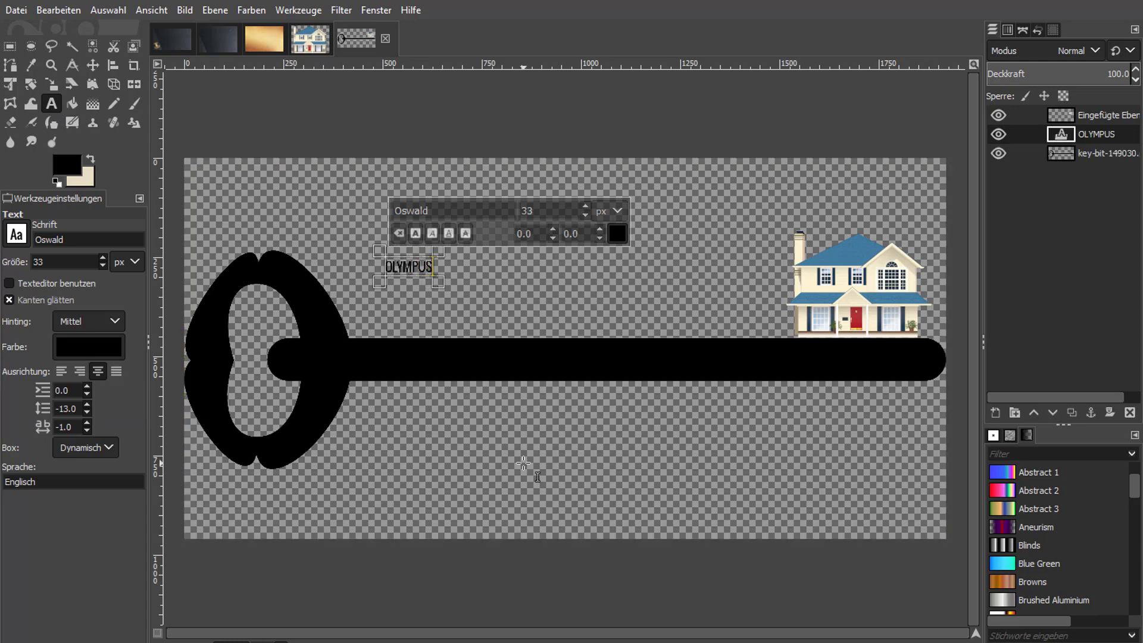
Make the OLYMPUS text bold at 200 px and move it to sit just above the key shaft.
{"action": "key", "text": "ctrl+a"}
{"action": "left_click", "coordinate": [585, 206]}
{"action": "left_click", "coordinate": [585, 206]}
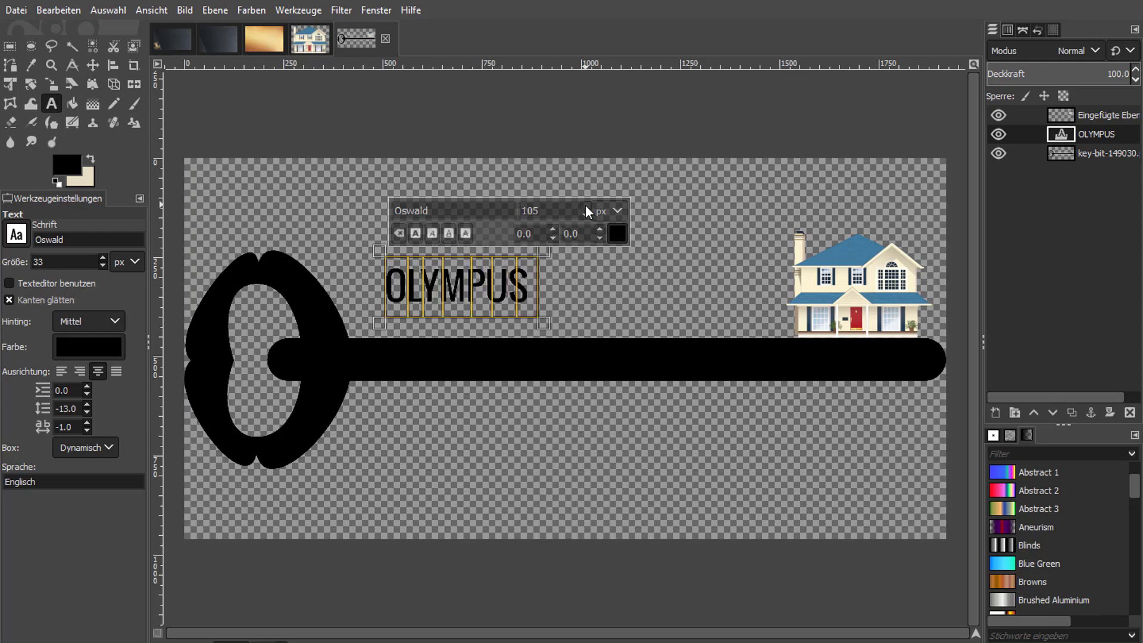
{"action": "left_click", "coordinate": [584, 207]}
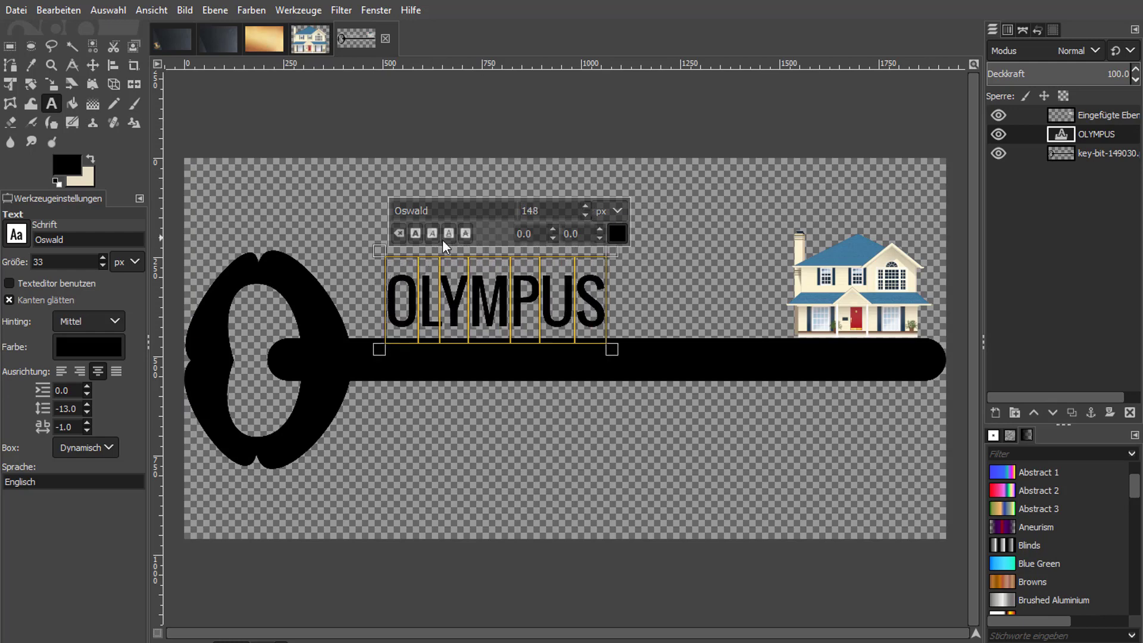
{"action": "left_click", "coordinate": [586, 206]}
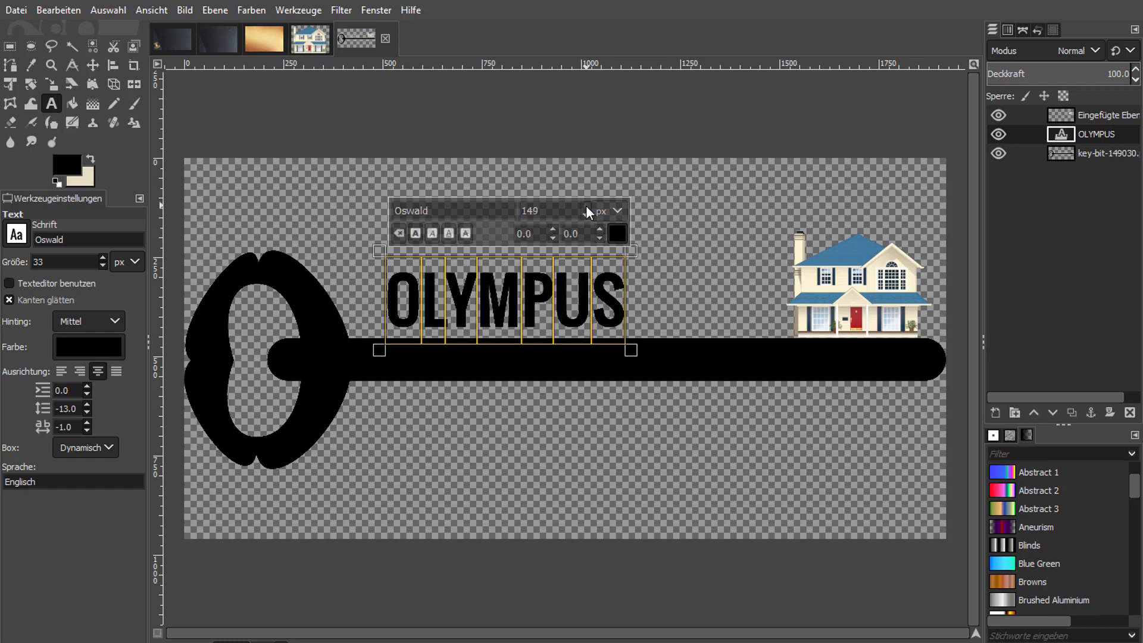
{"action": "left_click", "coordinate": [586, 206]}
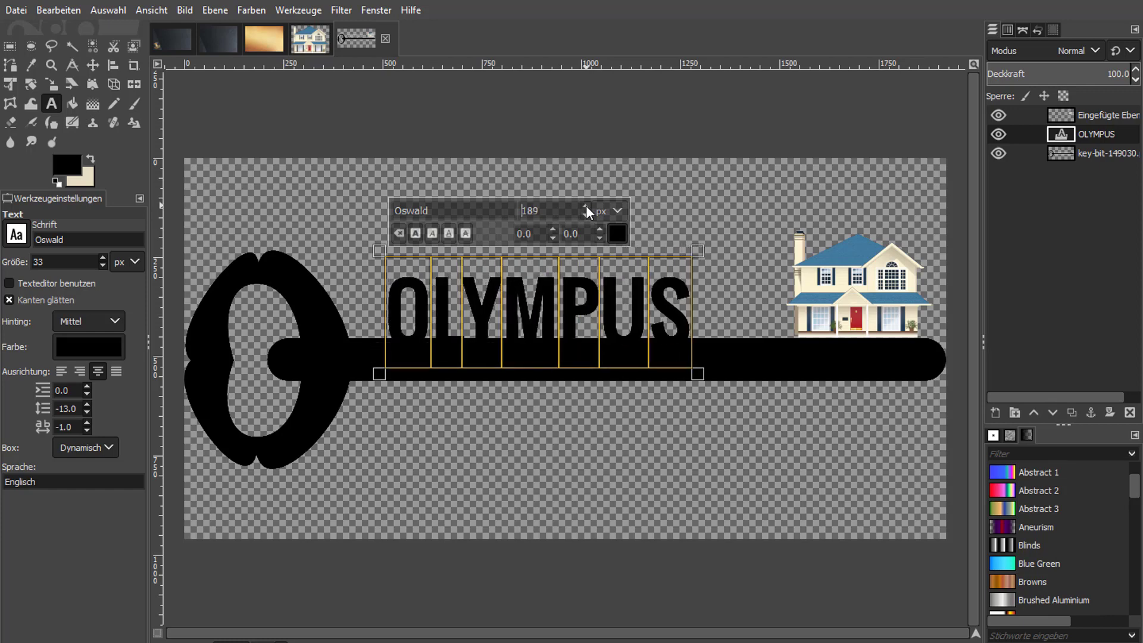
{"action": "left_click", "coordinate": [585, 206]}
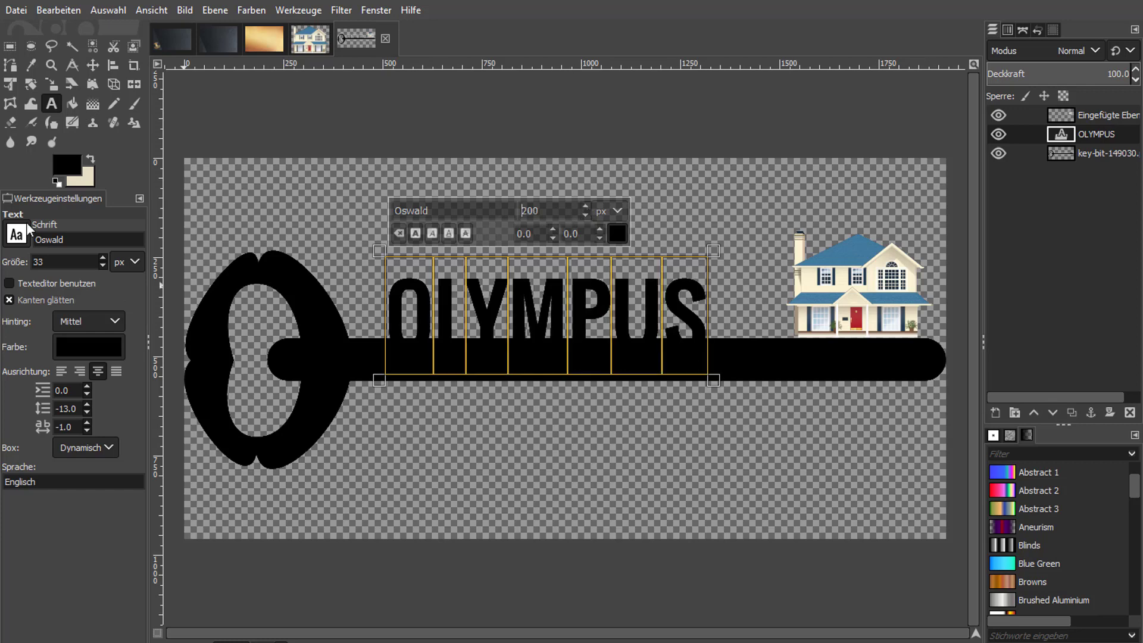
{"action": "left_click", "coordinate": [92, 65]}
{"action": "left_click_drag", "start_coordinate": [574, 308], "coordinate": [596, 292]}
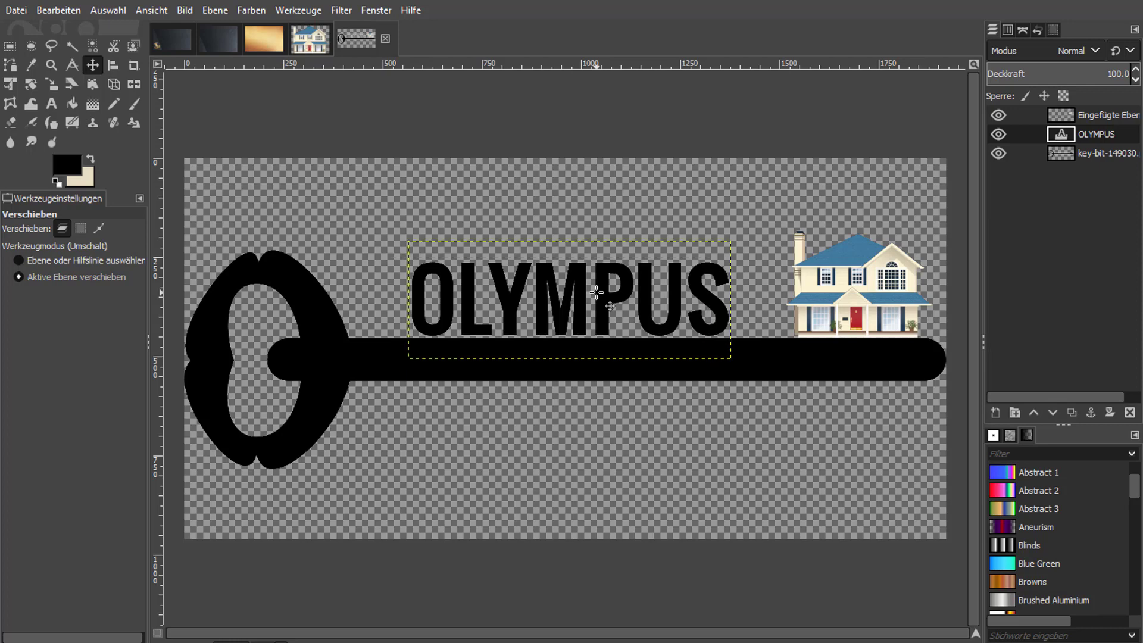
Duplicate the OLYMPUS text layer and move the copy directly below the key shaft, aligned with the original.
{"action": "right_click", "coordinate": [1107, 134]}
{"action": "left_click", "coordinate": [1013, 171]}
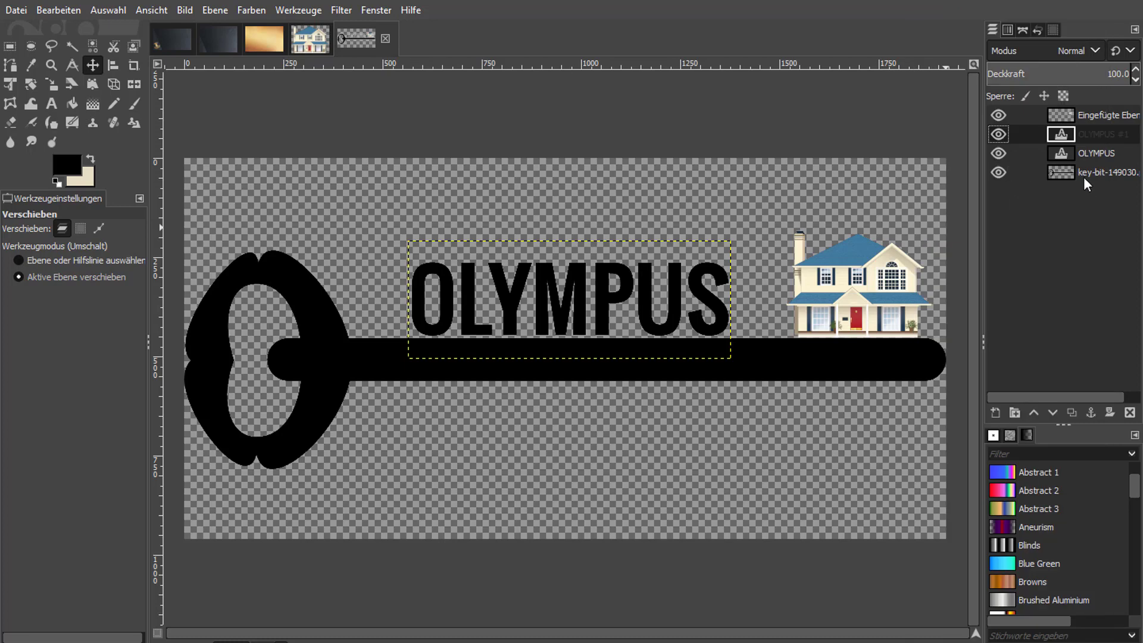
{"action": "left_click_drag", "start_coordinate": [604, 296], "coordinate": [605, 412]}
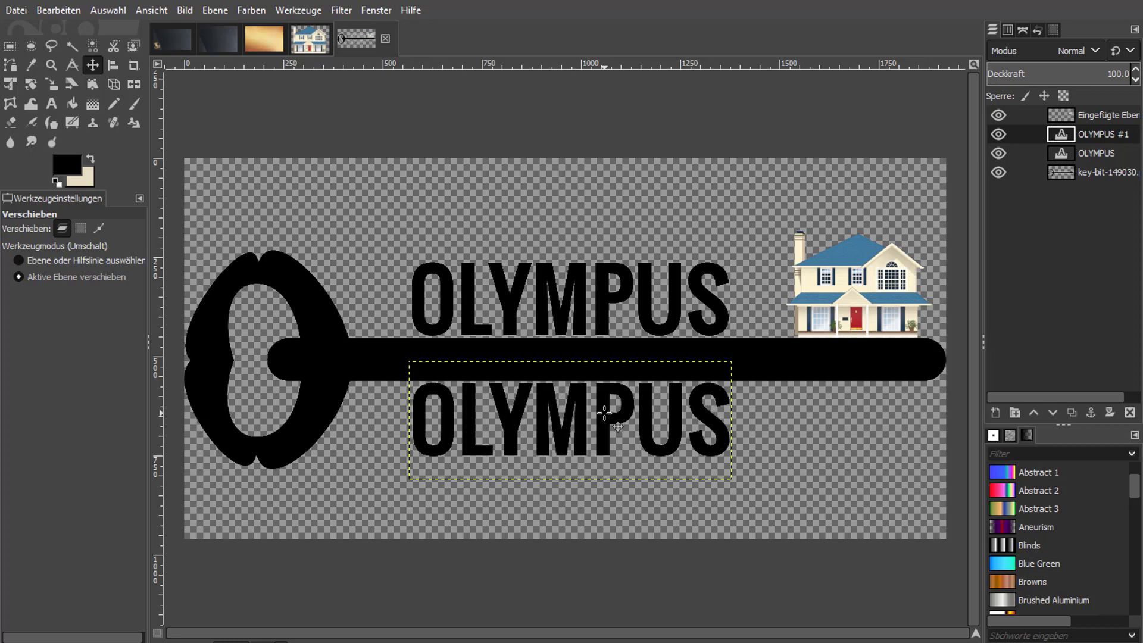
Change the wording of the text copy below the shaft to HOUSING.
{"action": "left_click", "coordinate": [52, 105]}
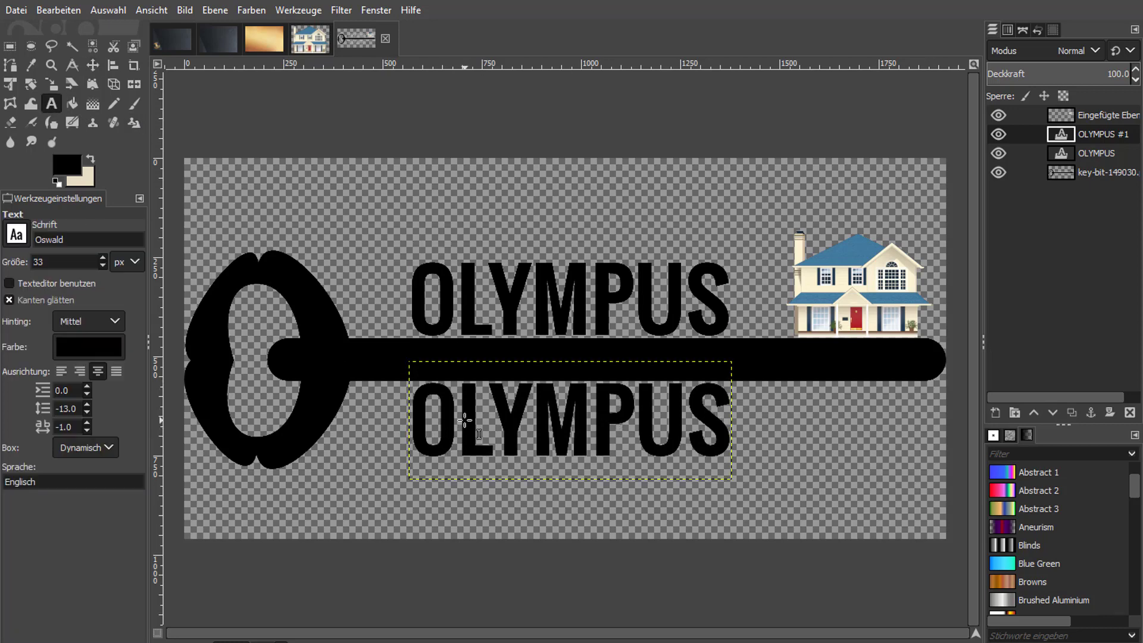
{"action": "left_click", "coordinate": [619, 427]}
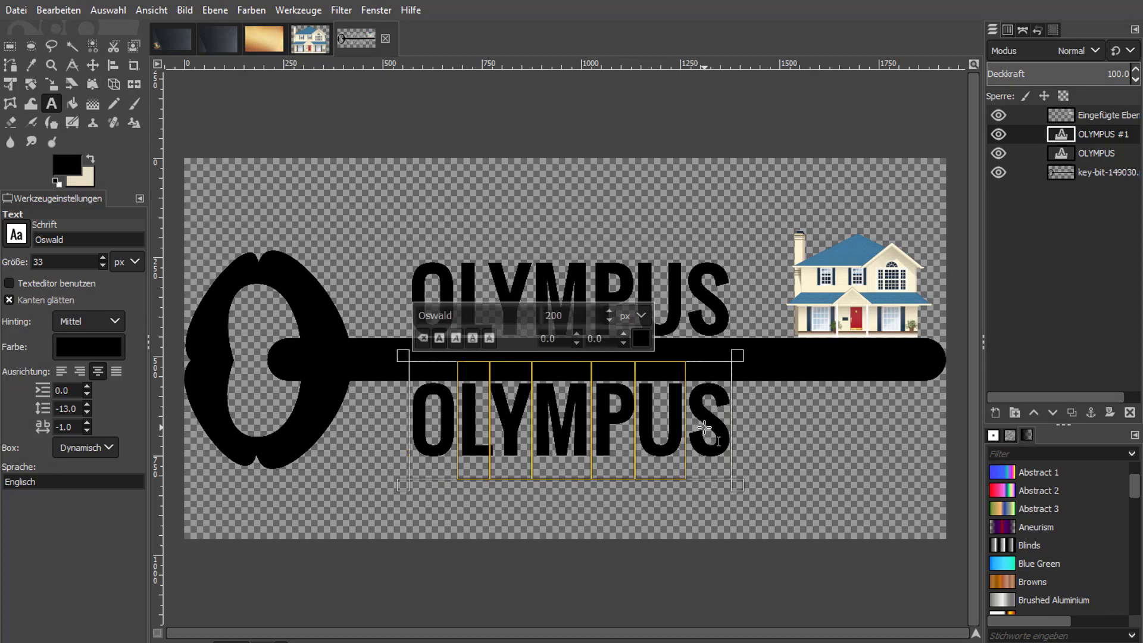
{"action": "type", "text": "HOUSINGS"}
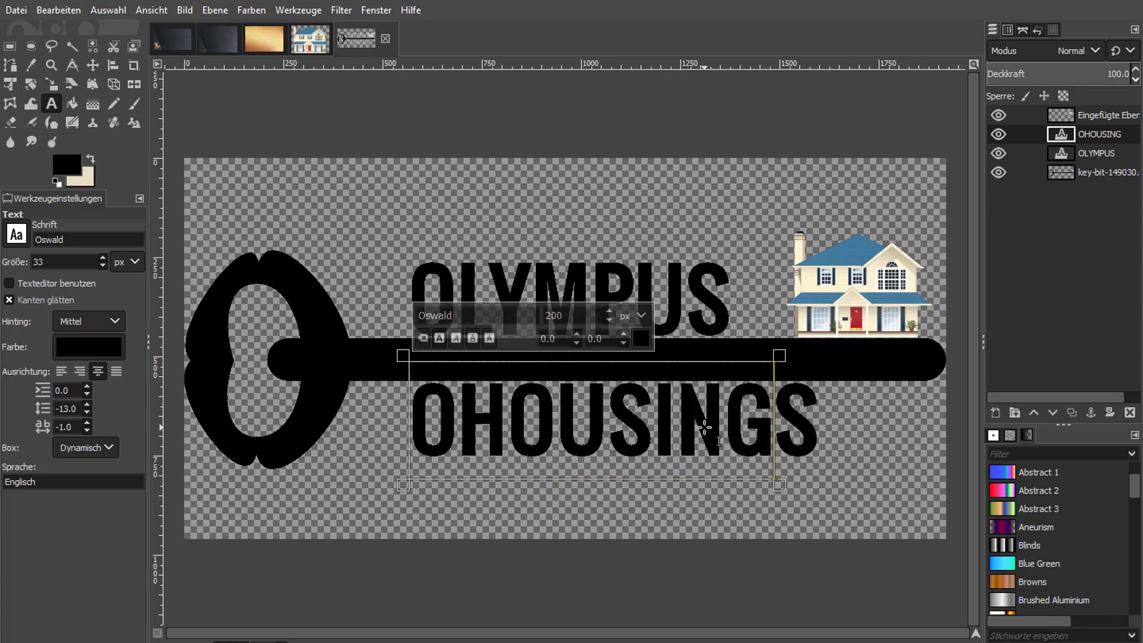
{"action": "key", "text": "Delete"}
{"action": "key", "text": "Home"}
{"action": "key", "text": "Delete"}
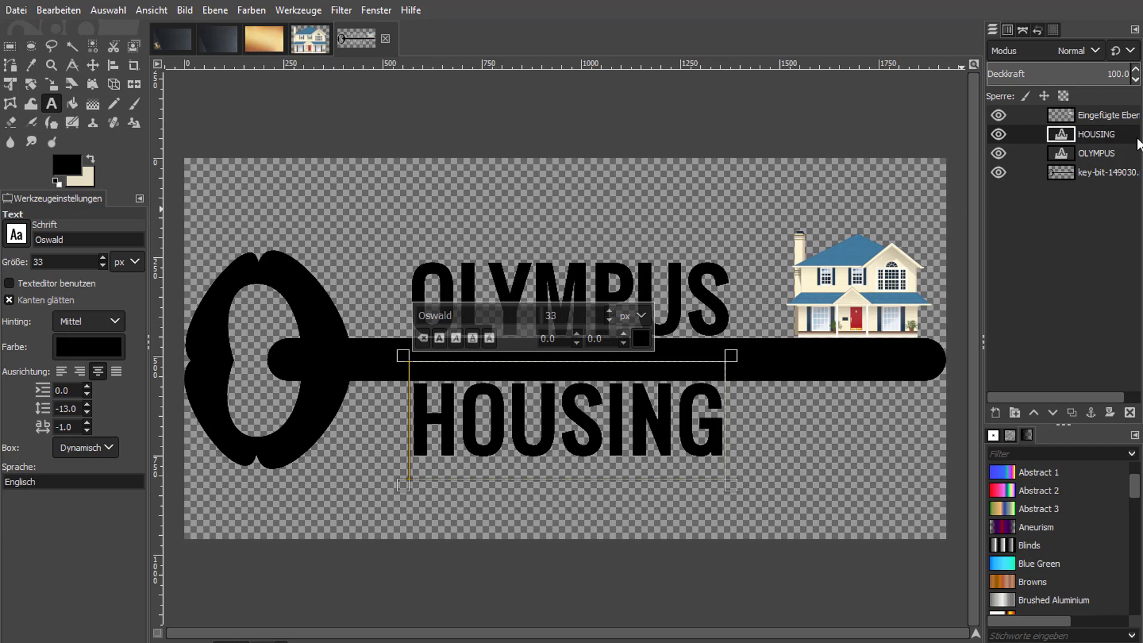
Merge the key, house and both text layers into one layer with the visible-layers merge, expanded as necessary.
{"action": "left_click", "coordinate": [1102, 153]}
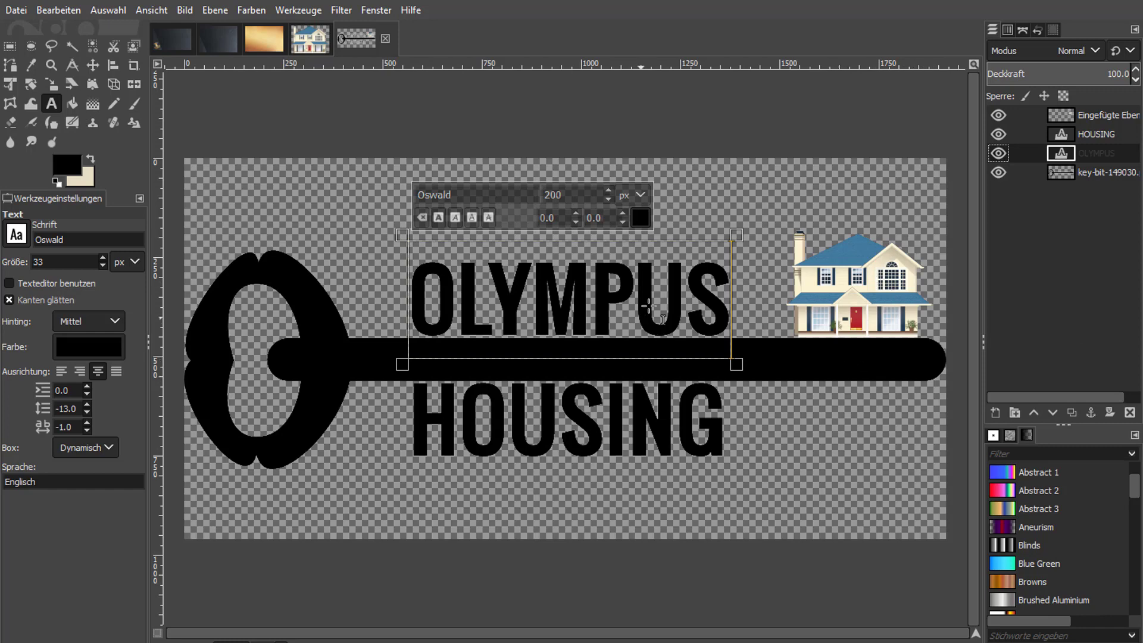
{"action": "right_click", "coordinate": [1089, 170]}
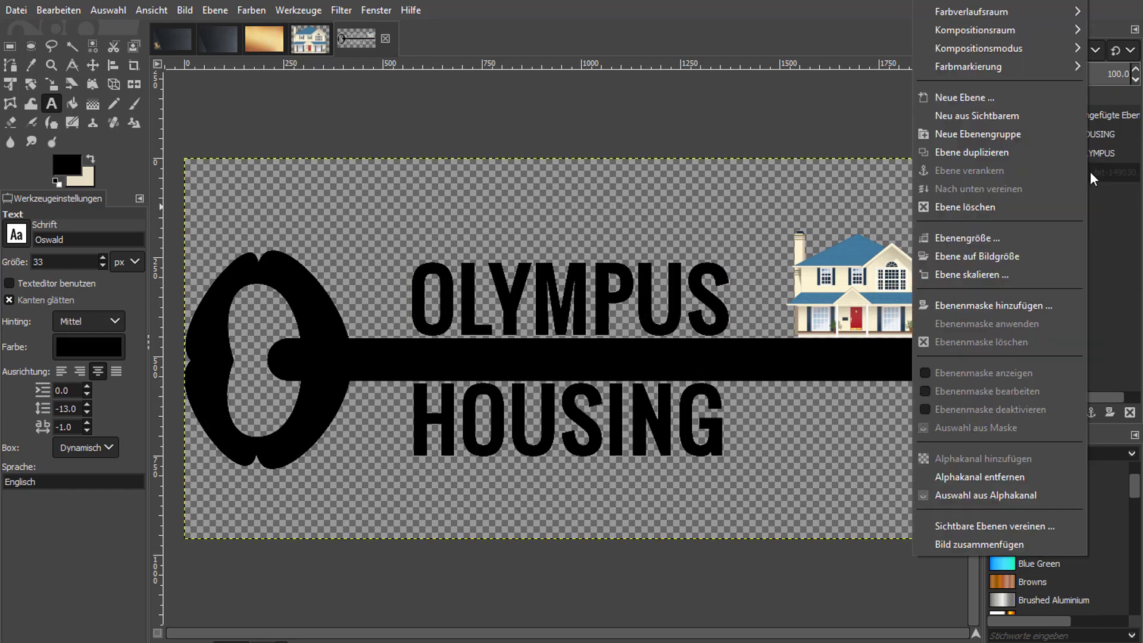
{"action": "left_click", "coordinate": [1026, 530]}
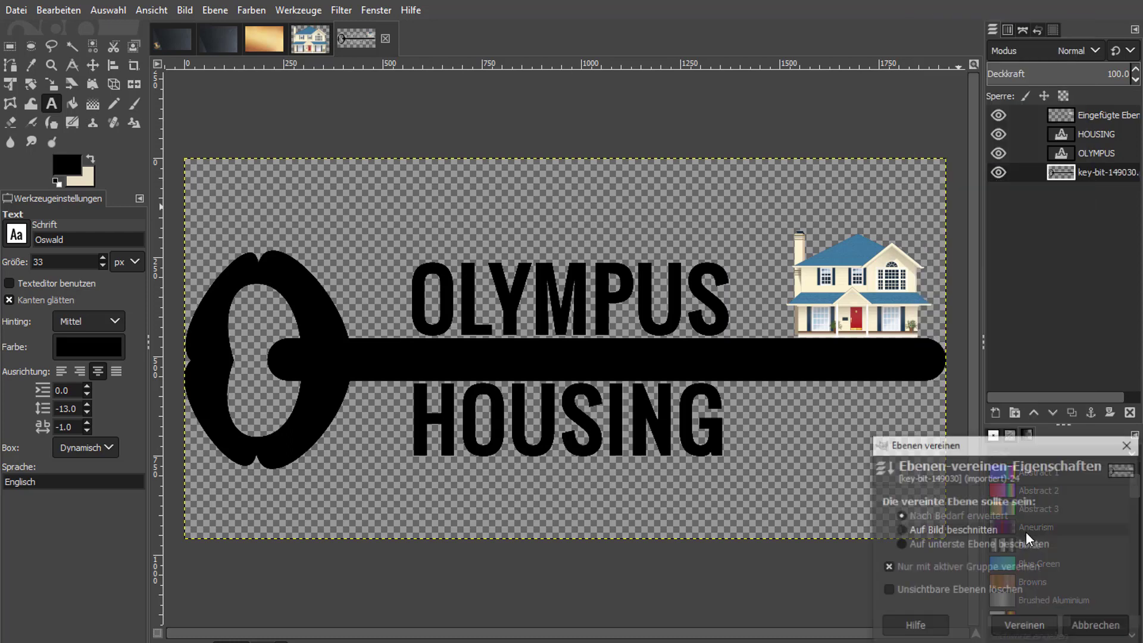
{"action": "left_click", "coordinate": [1024, 627]}
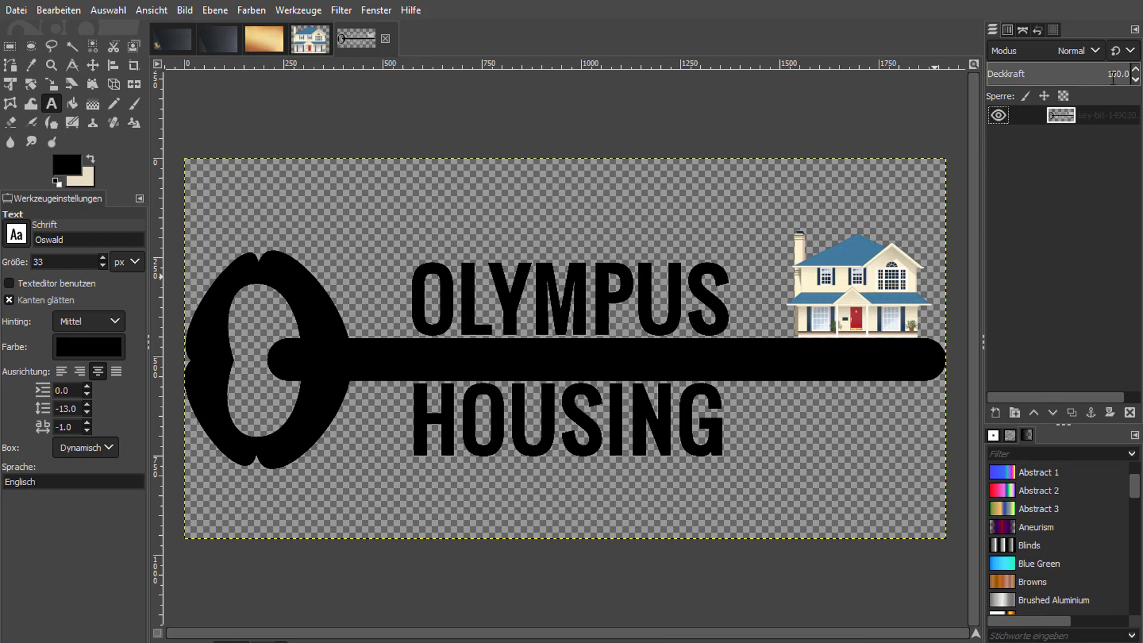
Select the merged logo from its layer's alpha channel, copy it and paste it into the gold foil image.
{"action": "right_click", "coordinate": [1102, 112]}
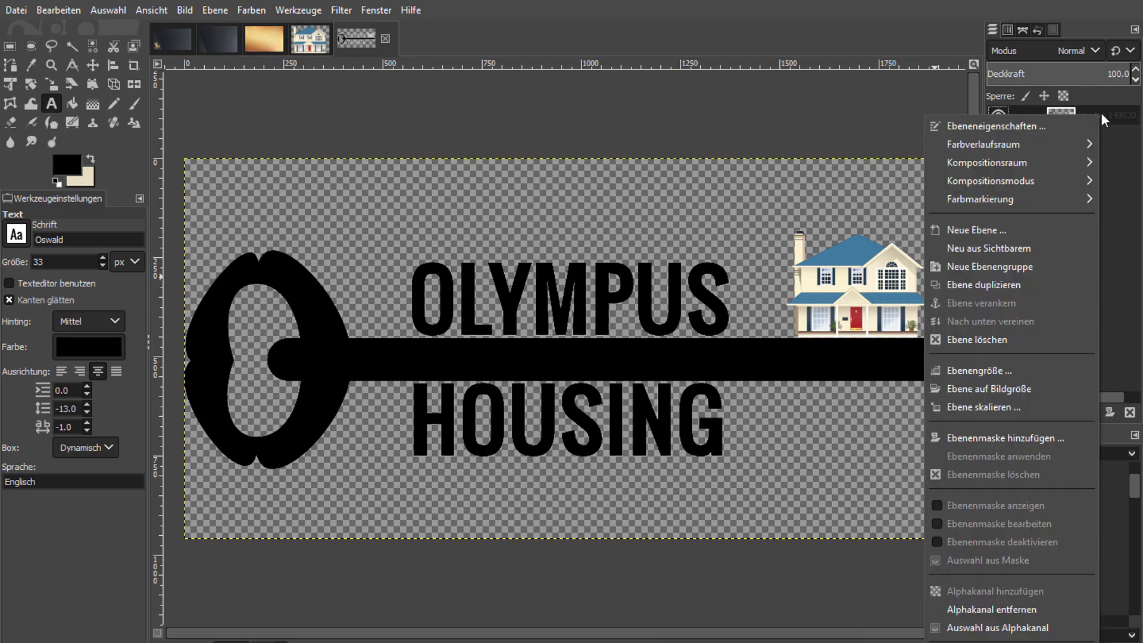
{"action": "left_click", "coordinate": [1004, 629]}
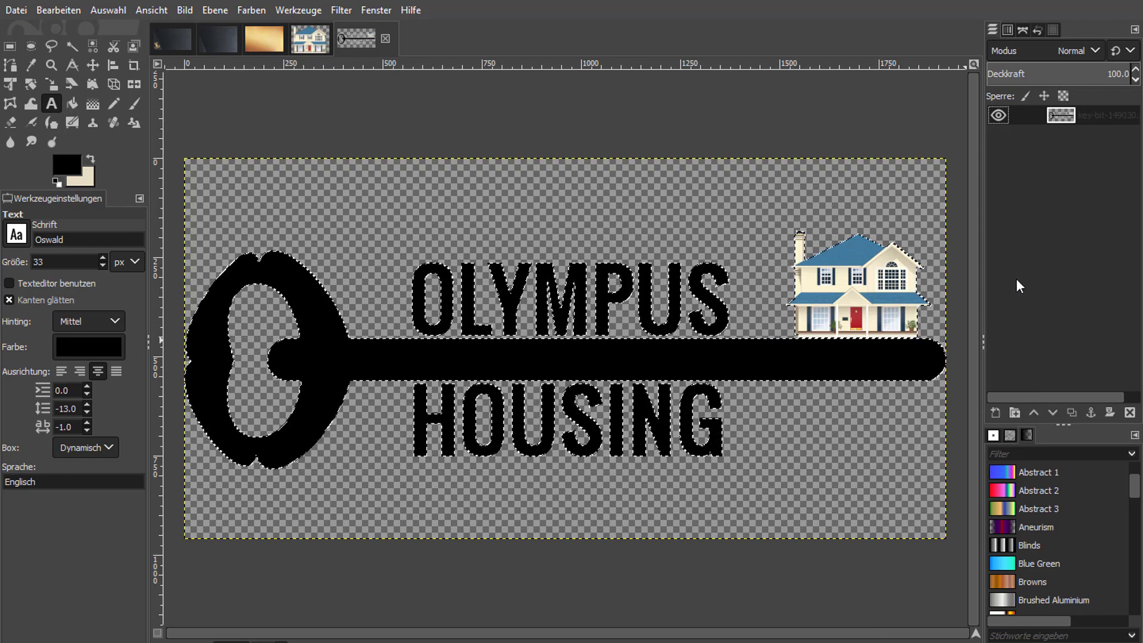
{"action": "left_click", "coordinate": [259, 41]}
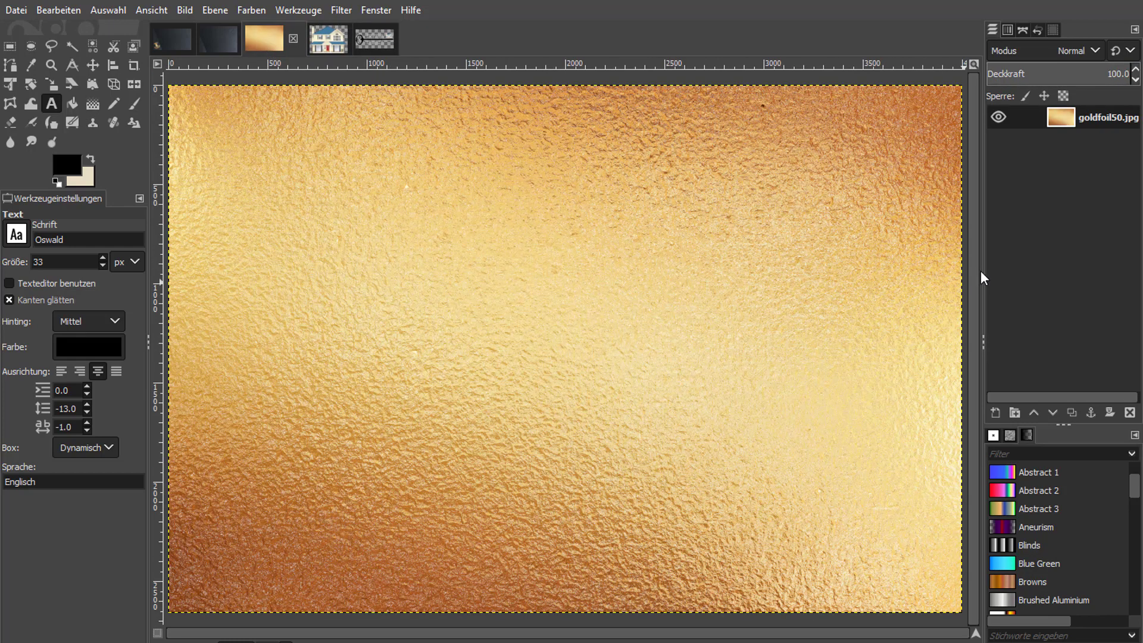
{"action": "key", "text": "ctrl+v"}
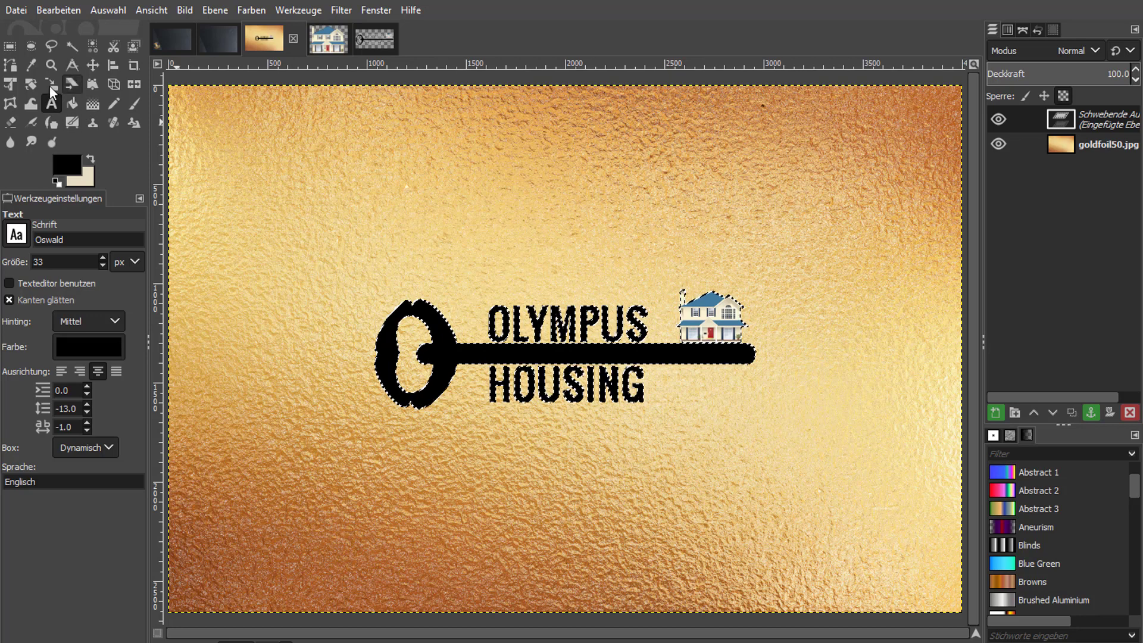
Rotate the pasted logo by -26.82° so the key rises toward the house.
{"action": "left_click", "coordinate": [31, 84]}
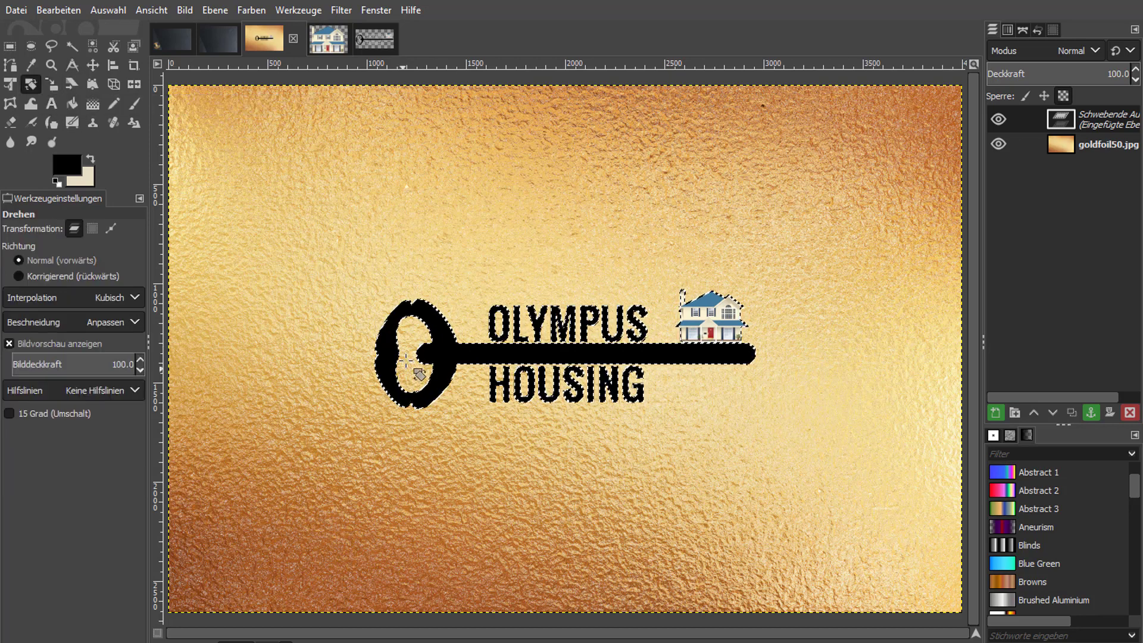
{"action": "left_click_drag", "start_coordinate": [401, 384], "coordinate": [432, 444]}
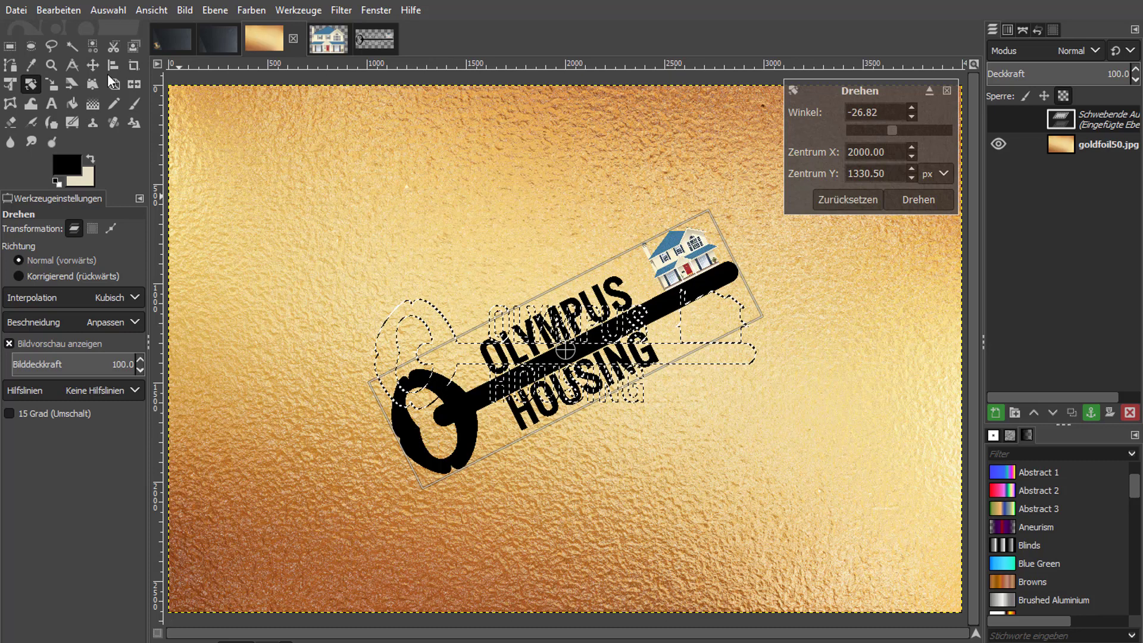
{"action": "left_click", "coordinate": [918, 200]}
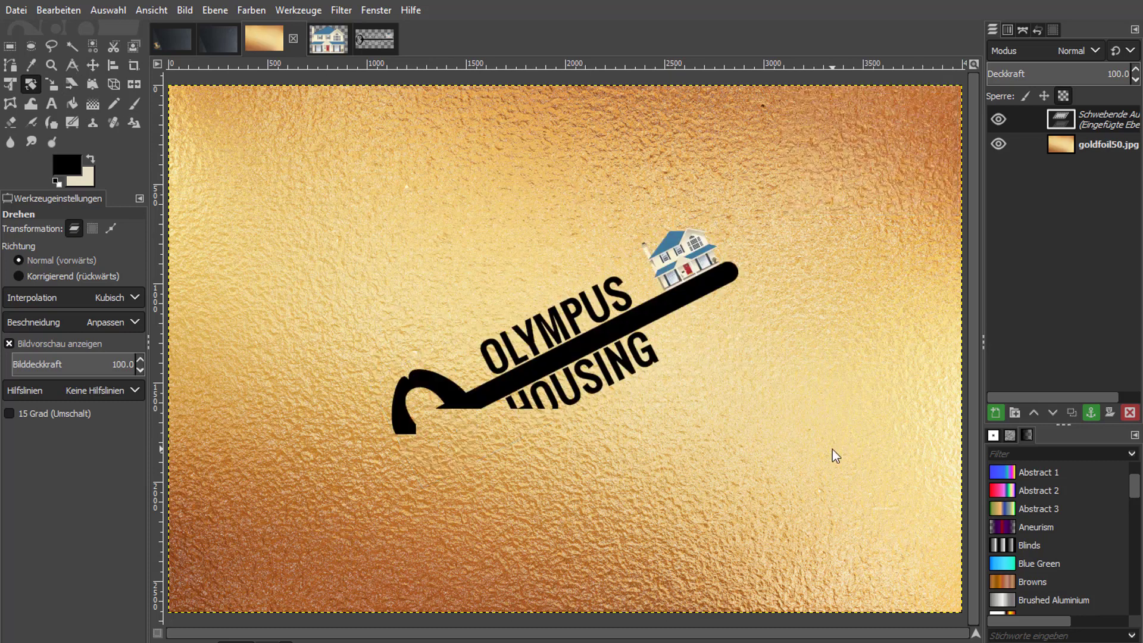
{"action": "left_click", "coordinate": [52, 84]}
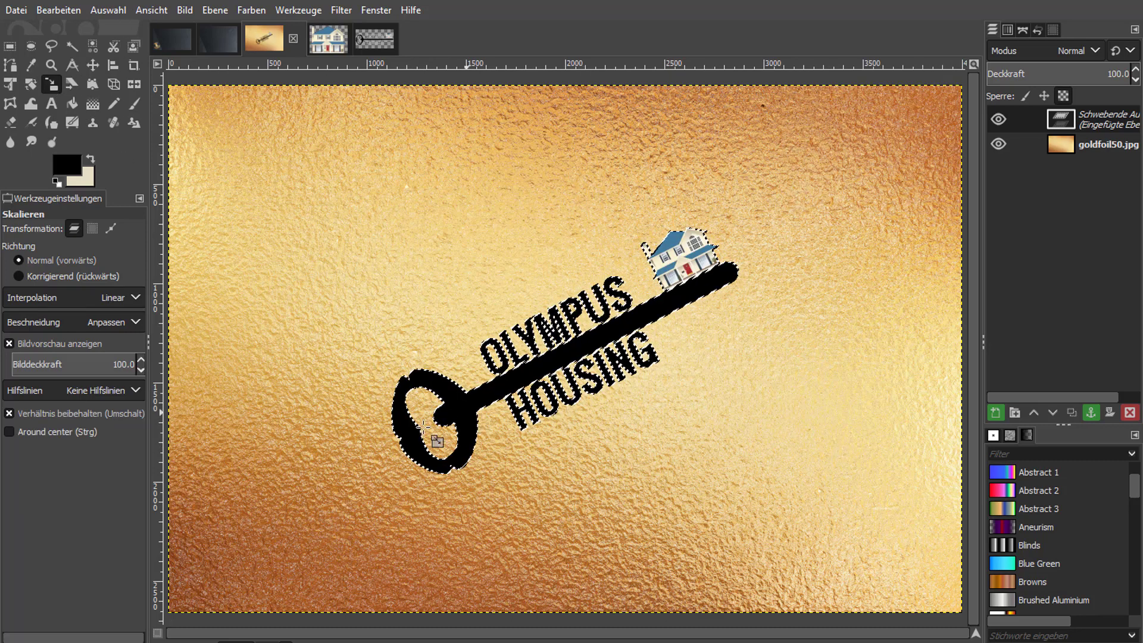
{"action": "left_click_drag", "start_coordinate": [409, 421], "coordinate": [178, 538]}
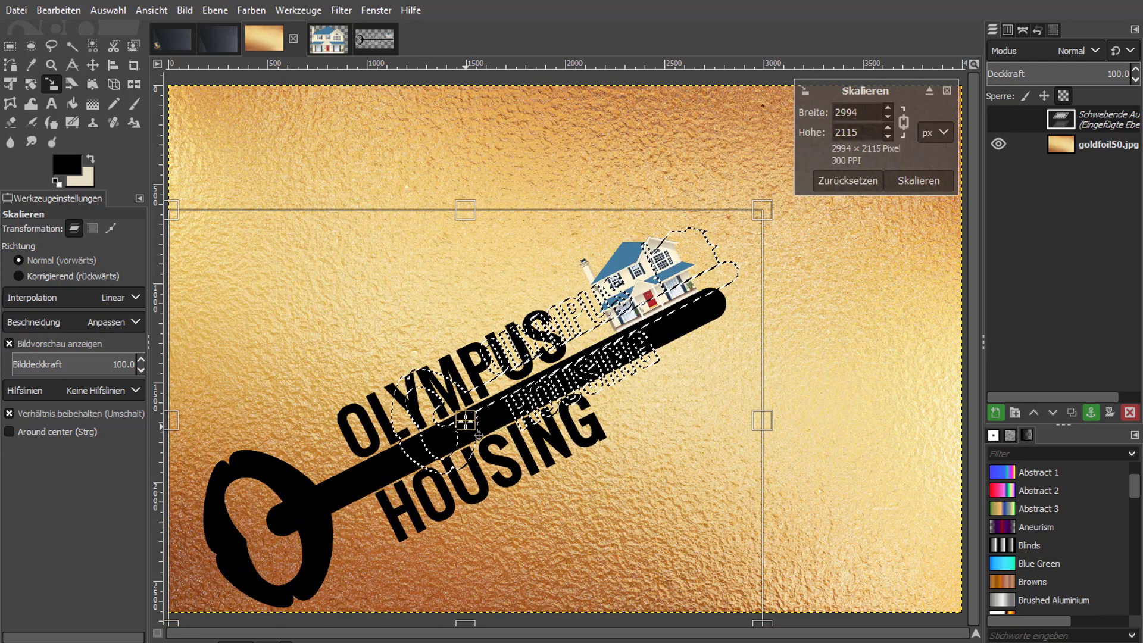
{"action": "left_click_drag", "start_coordinate": [479, 435], "coordinate": [449, 437]}
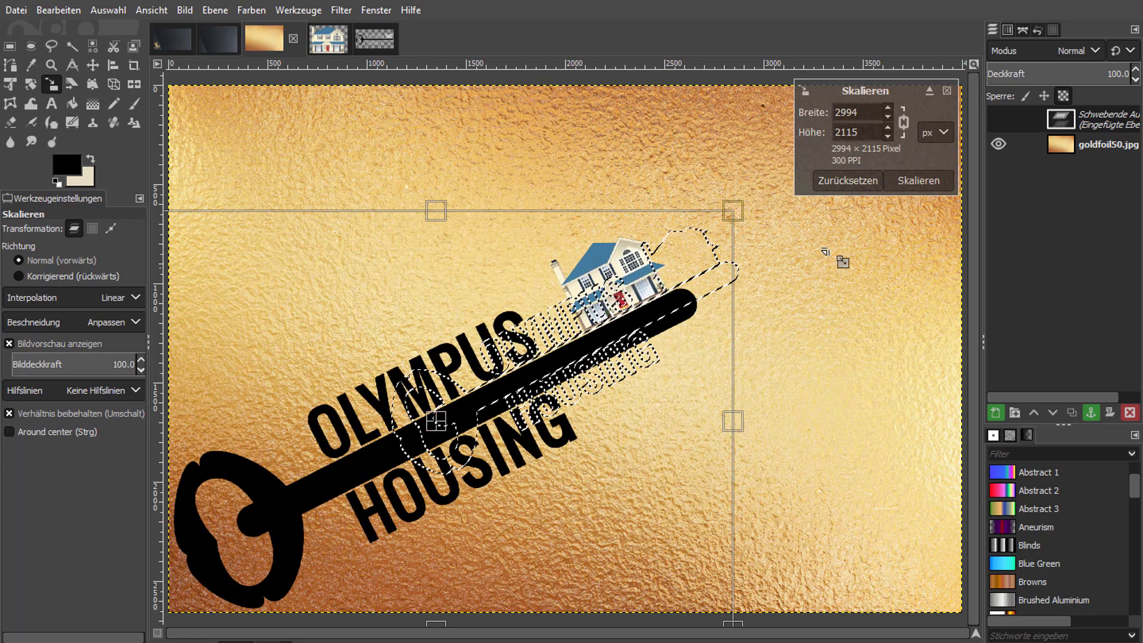
{"action": "left_click_drag", "start_coordinate": [740, 220], "coordinate": [1030, 50]}
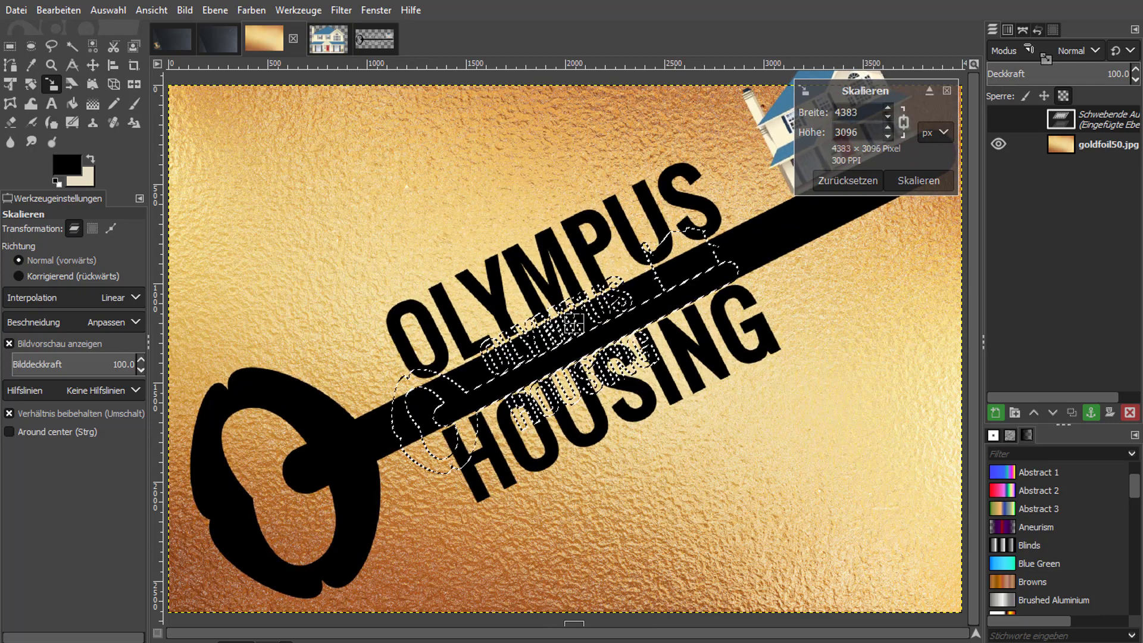
{"action": "left_click_drag", "start_coordinate": [206, 575], "coordinate": [173, 558]}
{"action": "left_click", "coordinate": [917, 179]}
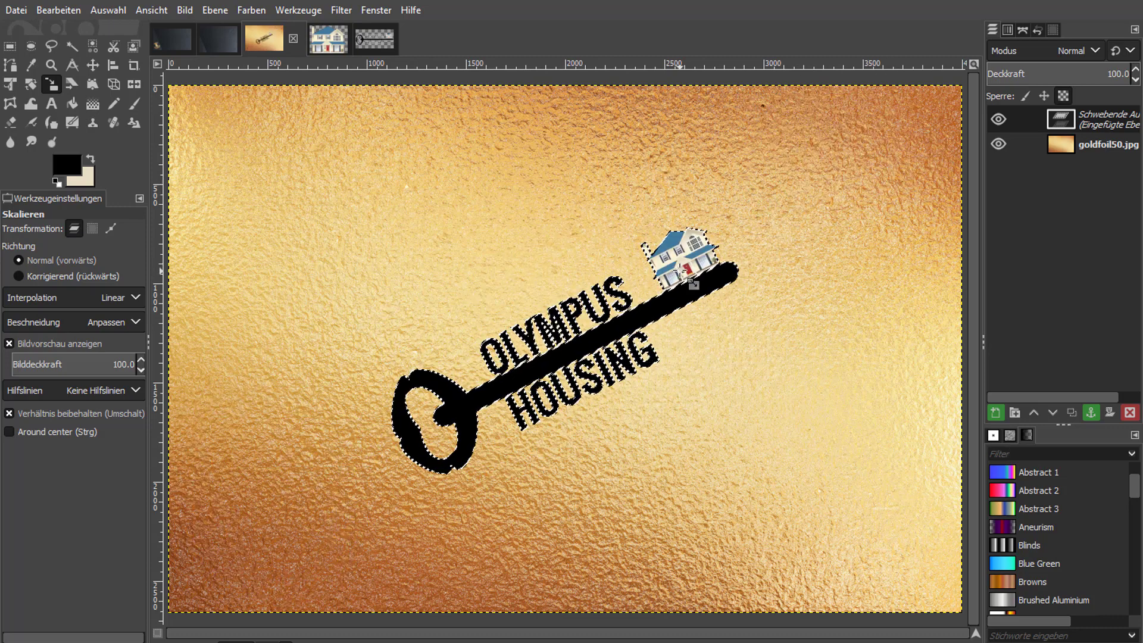
Scale the rotated logo proportionally to a little over 4100 px wide and position it diagonally across the gold foil canvas.
{"action": "left_click_drag", "start_coordinate": [693, 284], "coordinate": [899, 145]}
{"action": "left_click_drag", "start_coordinate": [377, 449], "coordinate": [161, 561]}
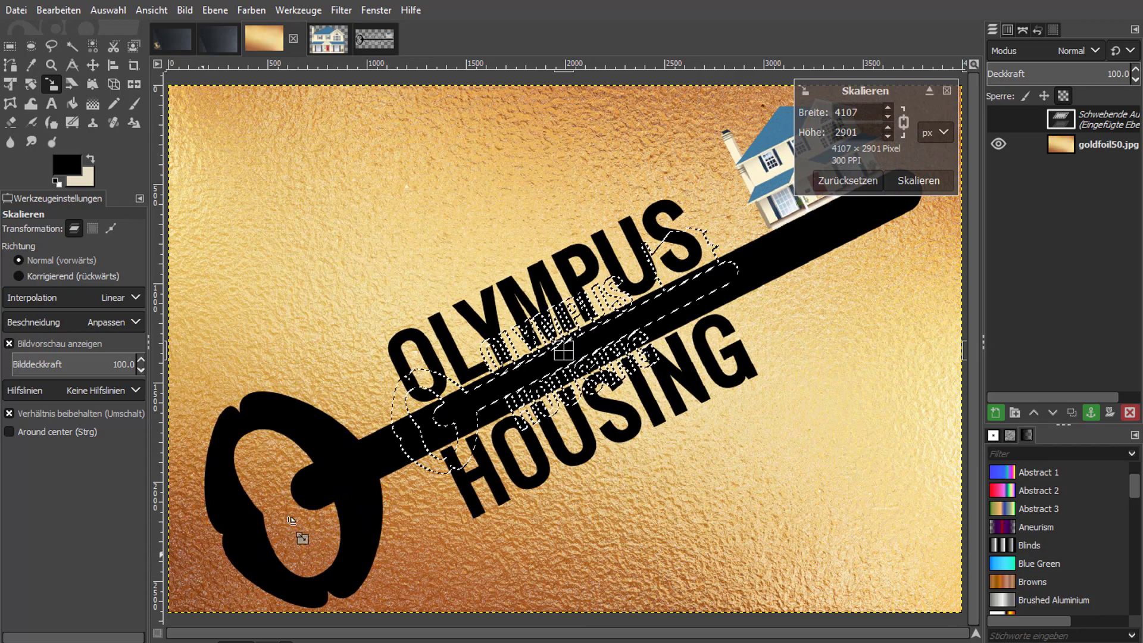
{"action": "left_click_drag", "start_coordinate": [563, 355], "coordinate": [530, 353]}
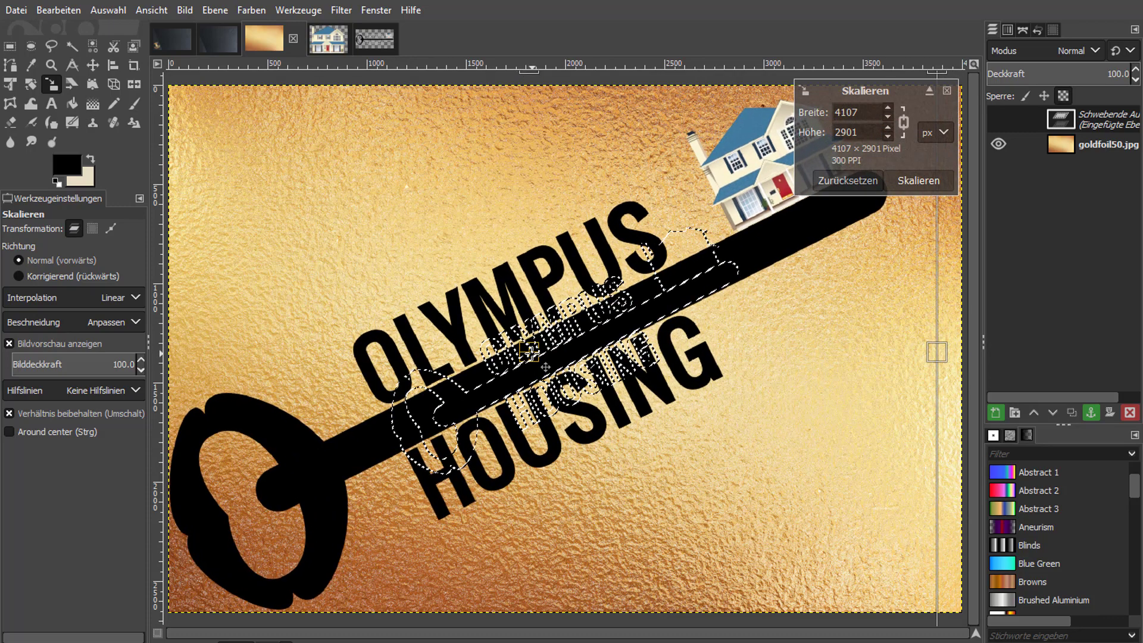
{"action": "left_click_drag", "start_coordinate": [847, 307], "coordinate": [864, 296]}
{"action": "left_click", "coordinate": [918, 180]}
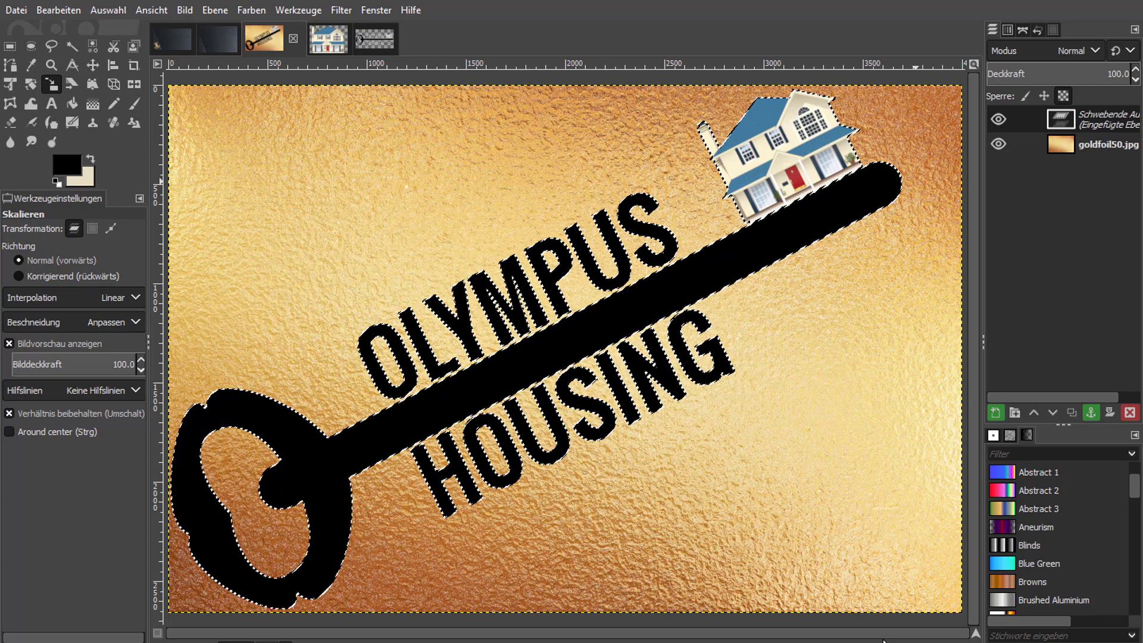
Turn the floating pasted logo into a new layer and select its outline from the layer's alpha channel.
{"action": "right_click", "coordinate": [1112, 117]}
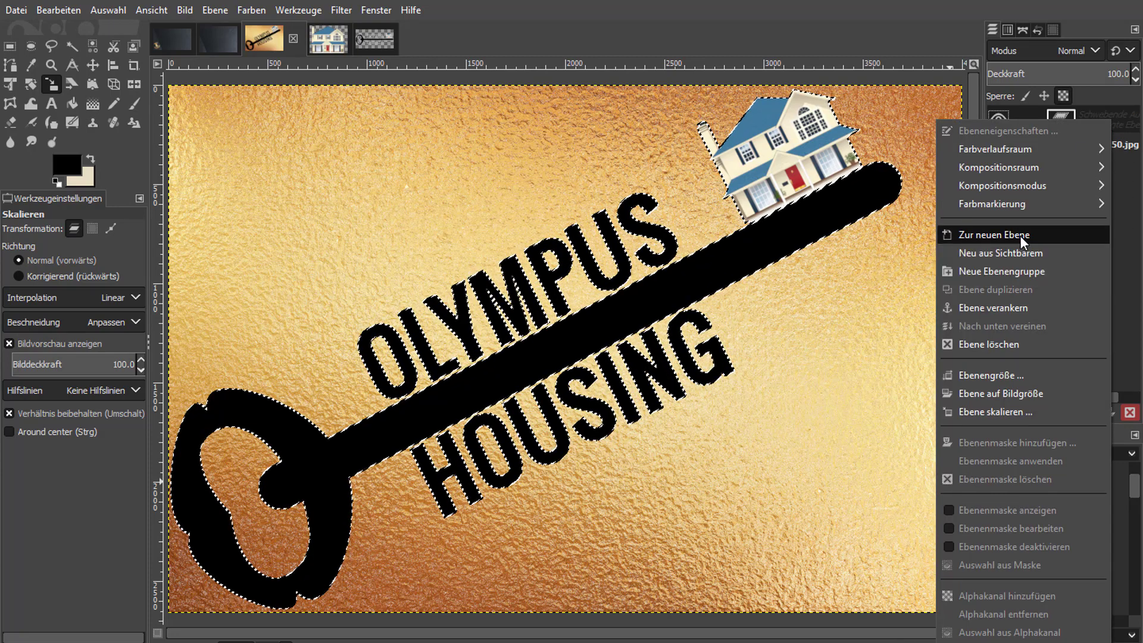
{"action": "left_click", "coordinate": [1020, 235]}
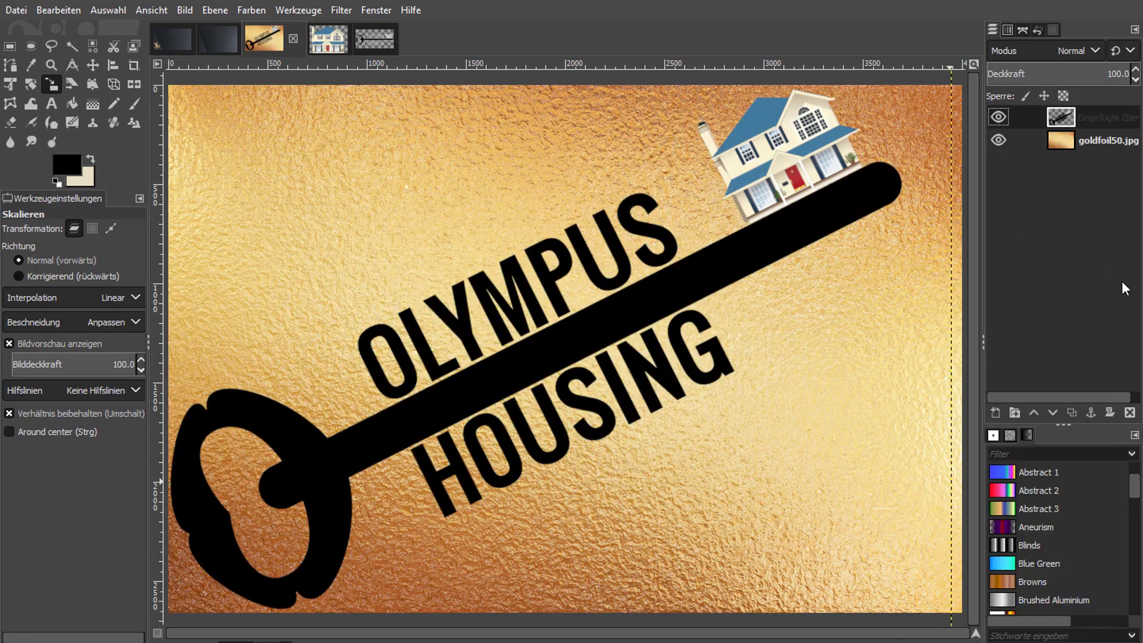
{"action": "right_click", "coordinate": [1102, 120]}
{"action": "left_click", "coordinate": [998, 635]}
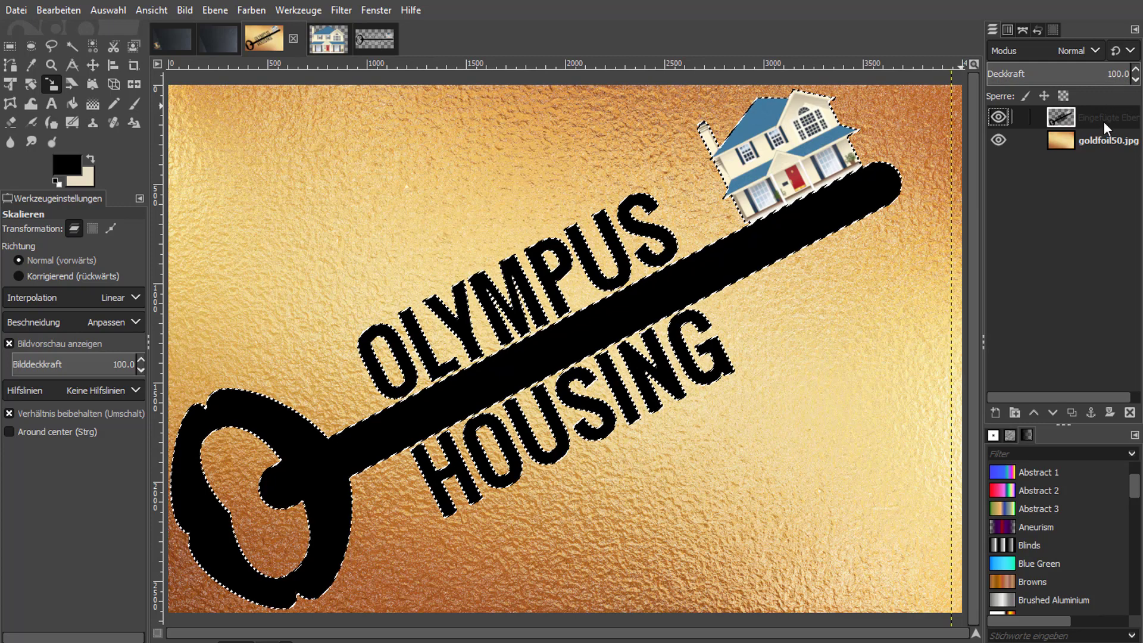
Hide the black logo layer, copy the selected shape from the goldfoil50.jpg layer and paste it into the dark background image.
{"action": "left_click", "coordinate": [999, 117]}
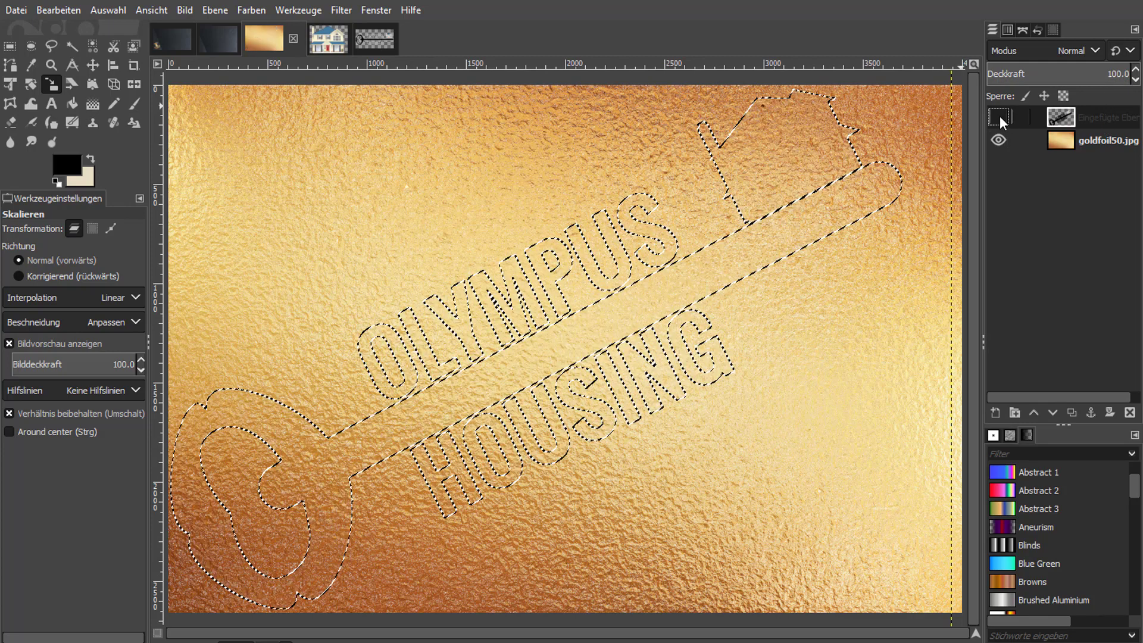
{"action": "left_click", "coordinate": [1095, 138]}
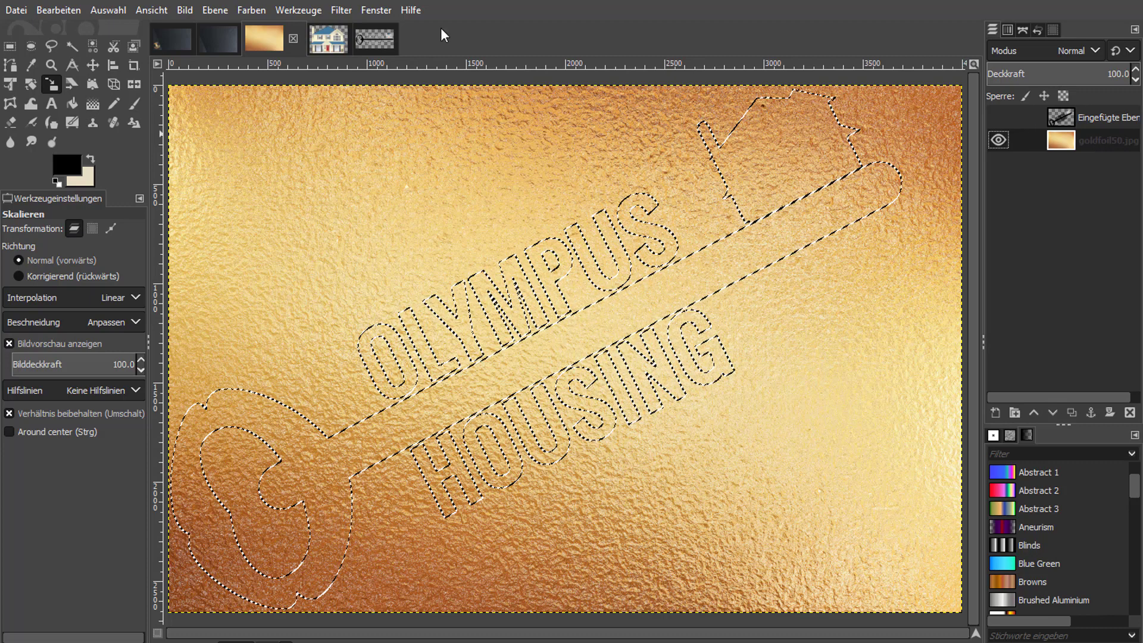
{"action": "left_click", "coordinate": [219, 42]}
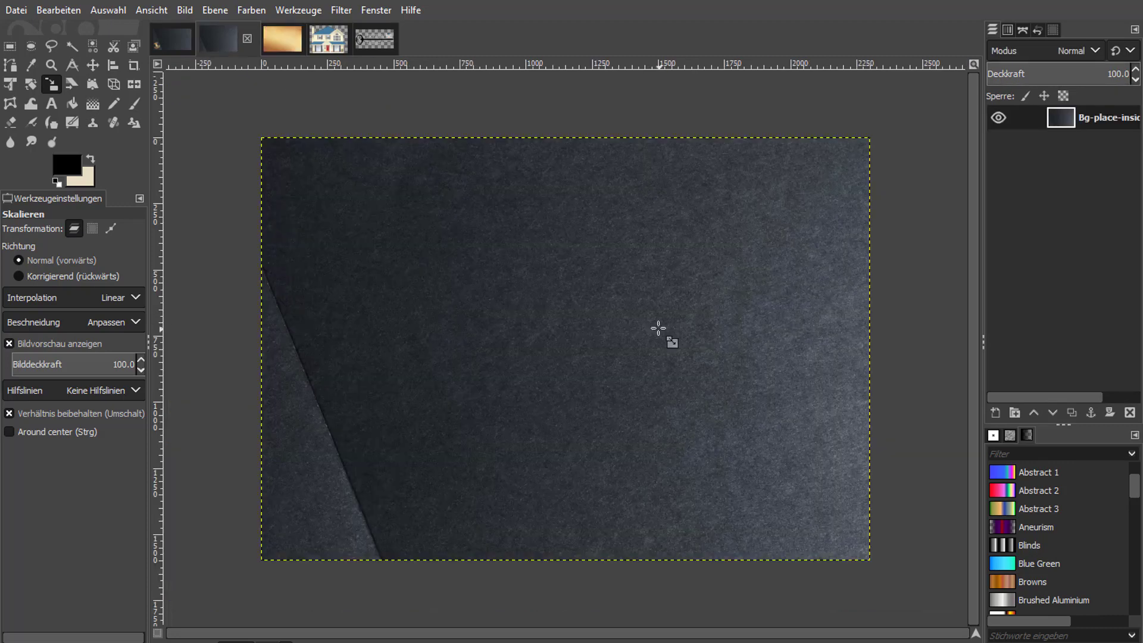
{"action": "key", "text": "ctrl+v"}
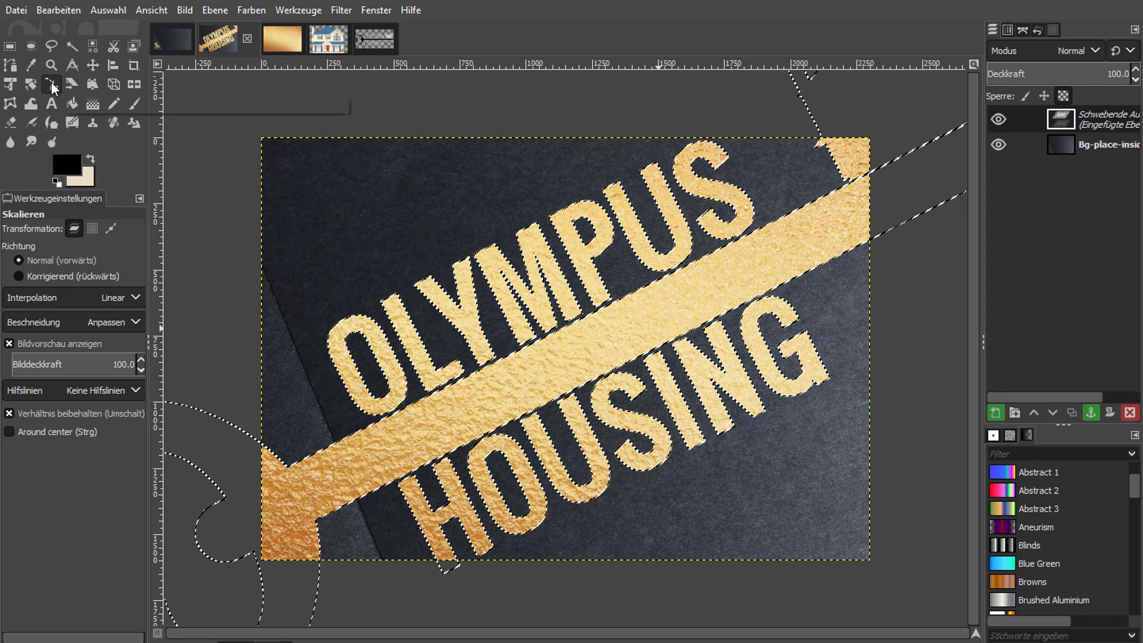
Scale the pasted gold logo proportionally to about 759 × 540 px over the lower-left part of the dark background.
{"action": "left_click_drag", "start_coordinate": [383, 188], "coordinate": [708, 477]}
{"action": "left_click_drag", "start_coordinate": [685, 576], "coordinate": [580, 357]}
{"action": "left_click_drag", "start_coordinate": [732, 258], "coordinate": [566, 392]}
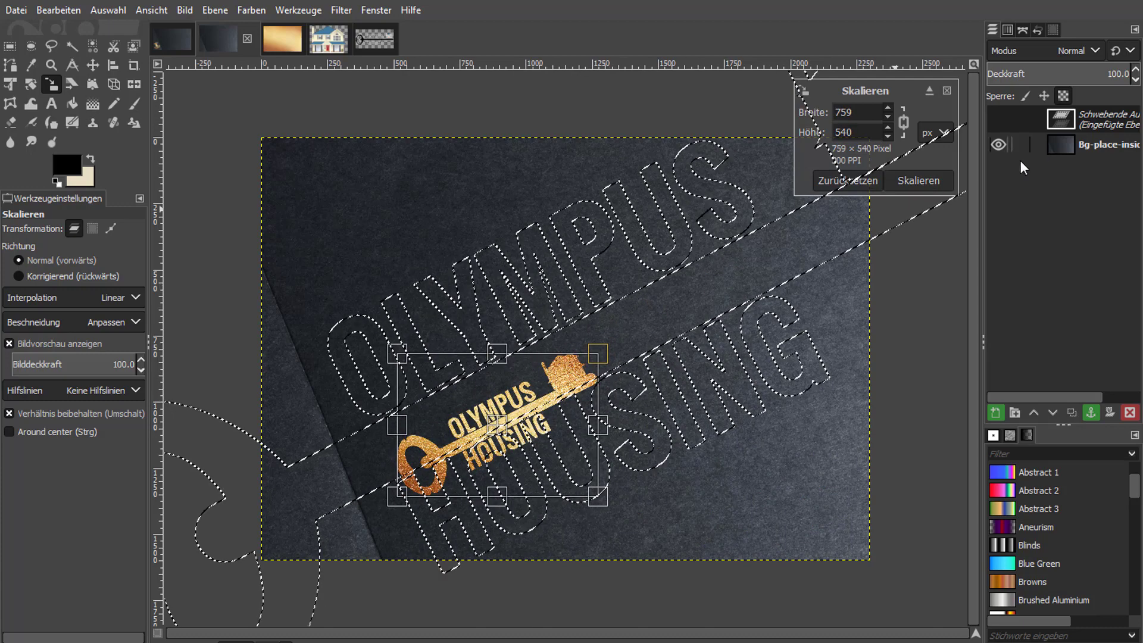
{"action": "left_click", "coordinate": [920, 180]}
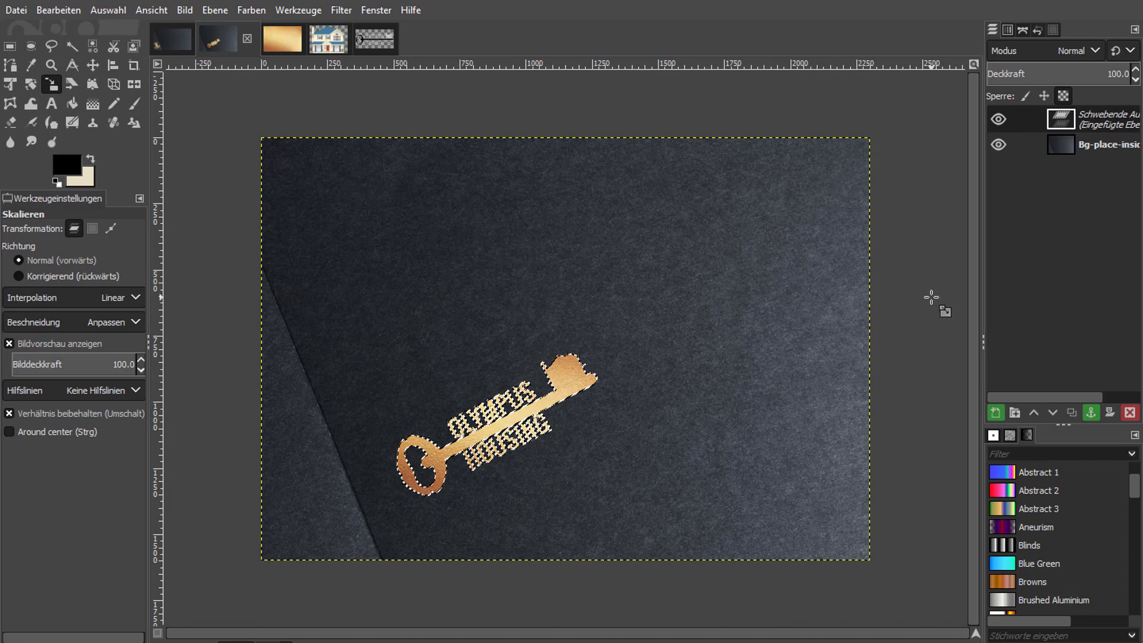
Move the gold logo slightly closer to the diagonal paper edge and convert the floating selection to a new layer.
{"action": "left_click", "coordinate": [93, 64]}
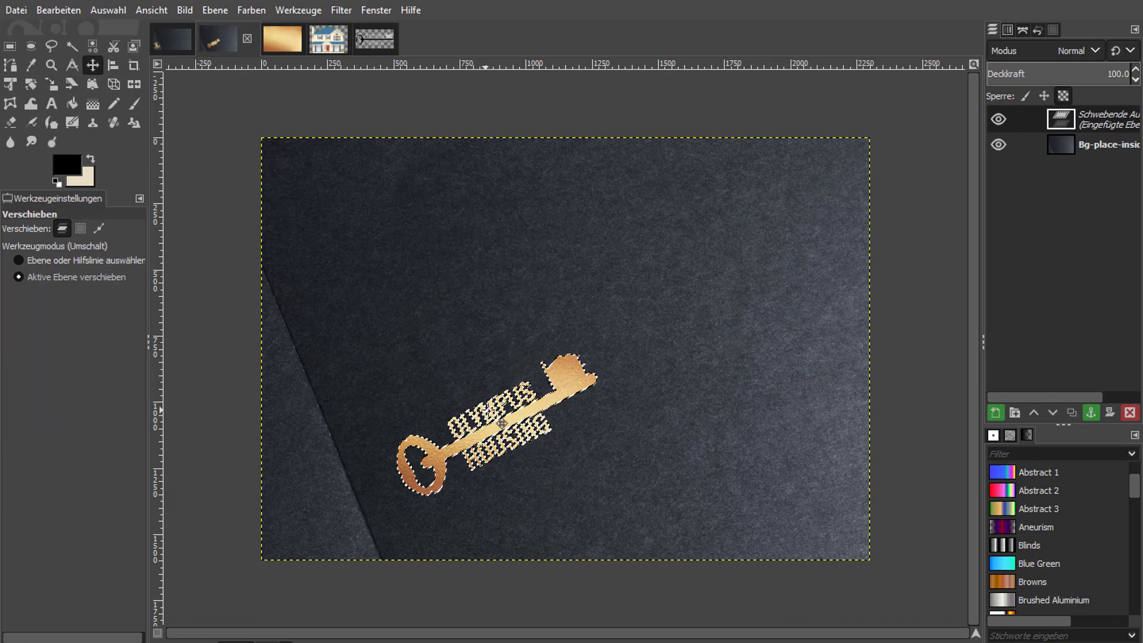
{"action": "left_click_drag", "start_coordinate": [472, 444], "coordinate": [460, 438]}
{"action": "right_click", "coordinate": [1134, 121]}
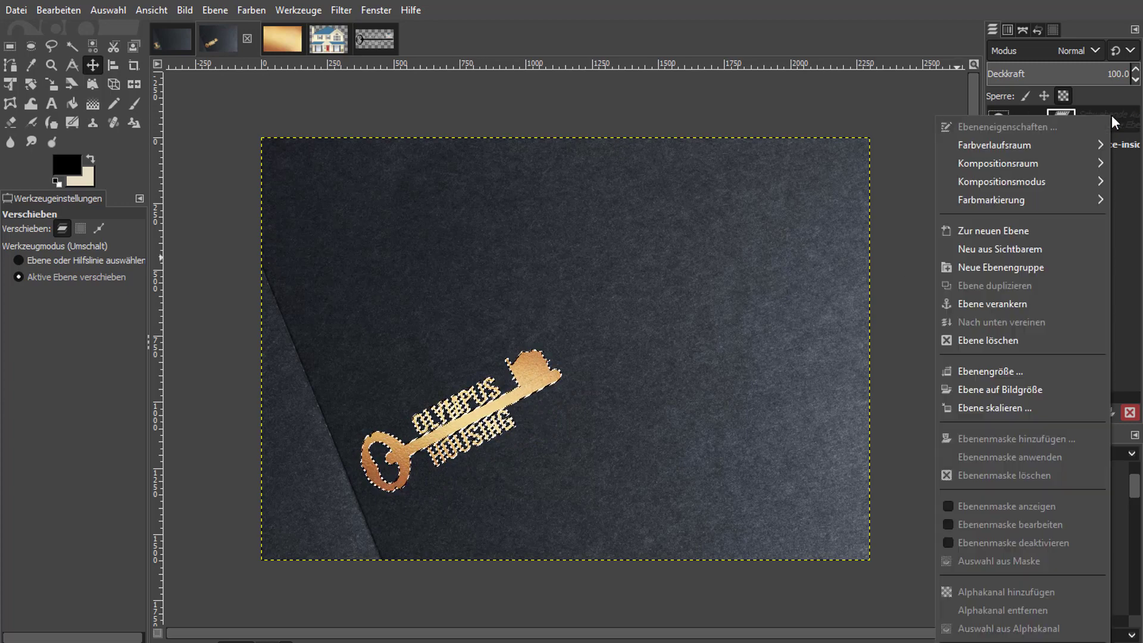
{"action": "left_click", "coordinate": [1042, 224]}
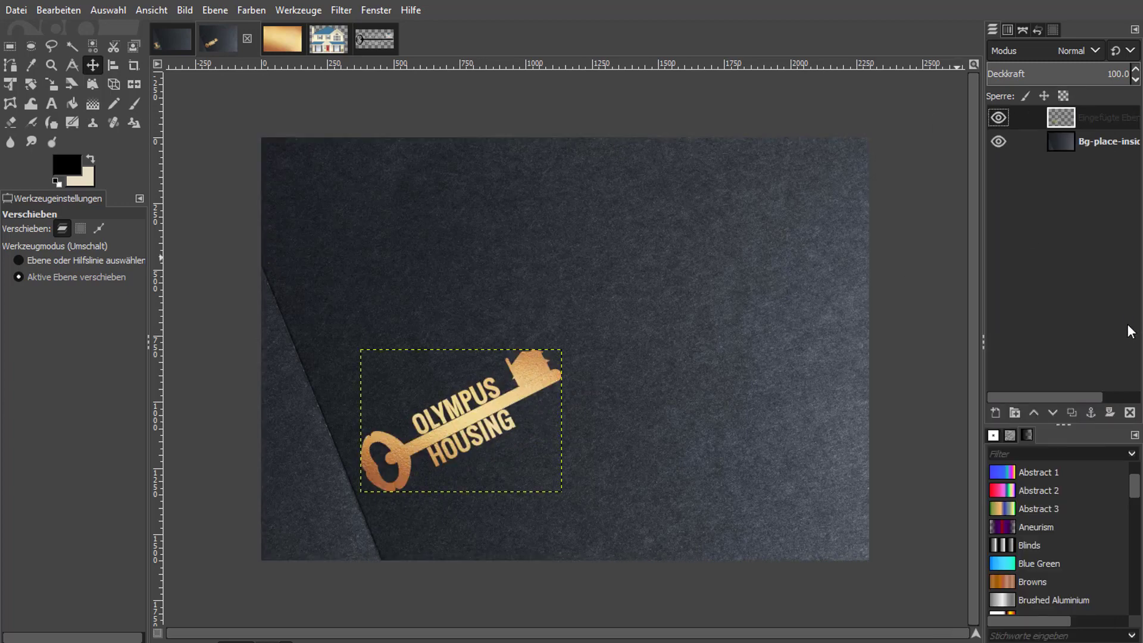
Select the gold logo from its alpha channel and apply Drop Shadow (legacy) with X and Y offsets 7, blur radius 15, black, opacity 100, resizing off.
{"action": "left_click", "coordinate": [1110, 149]}
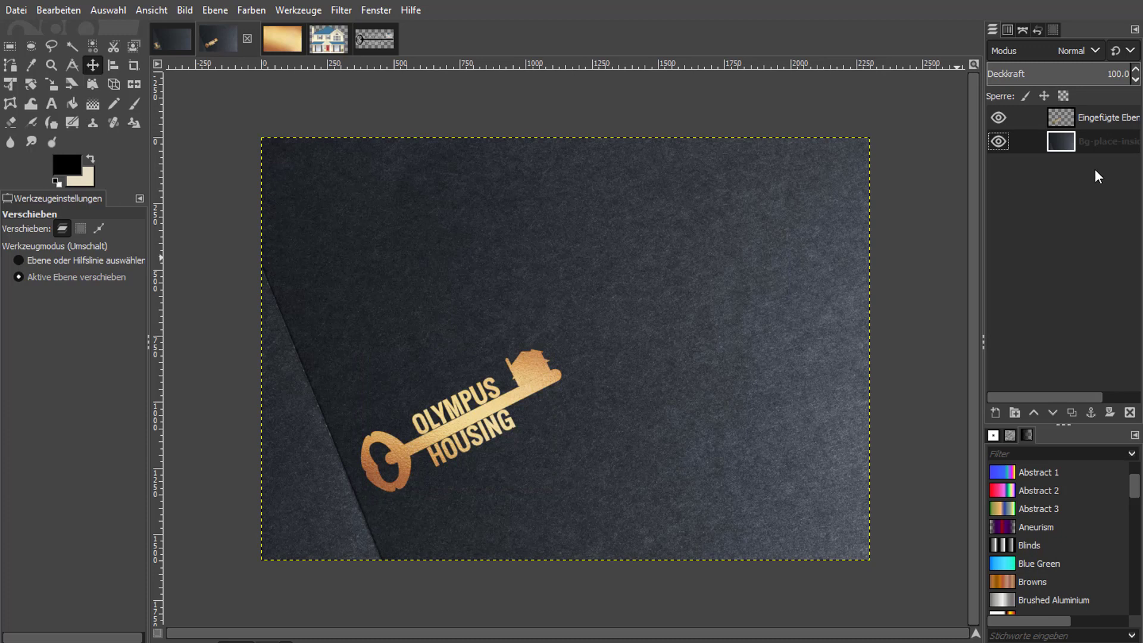
{"action": "left_click", "coordinate": [1113, 117]}
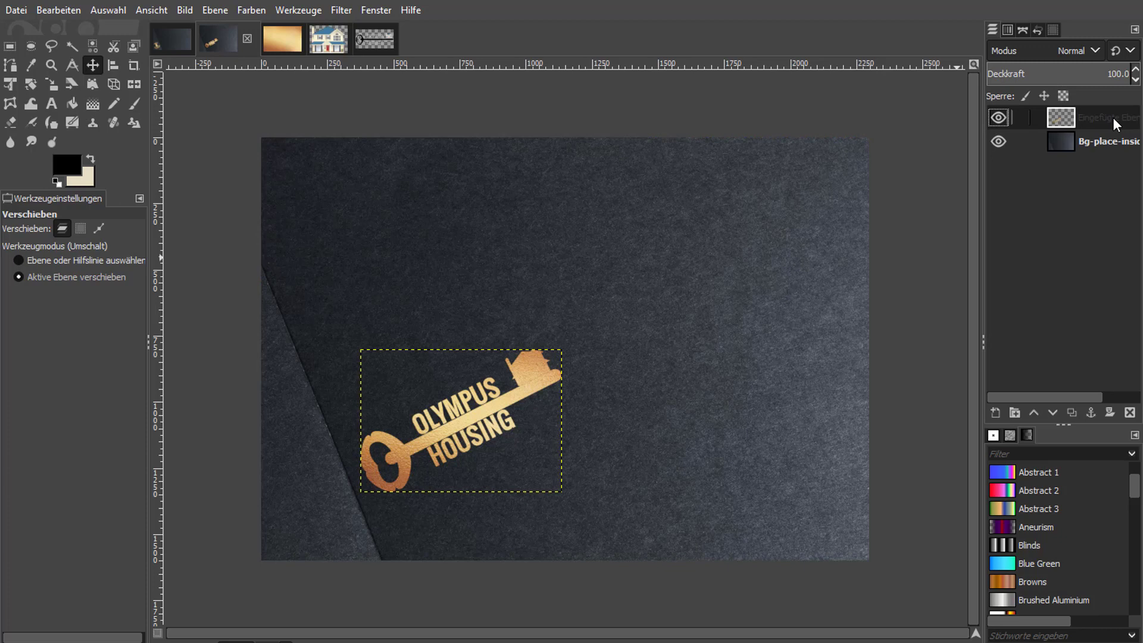
{"action": "right_click", "coordinate": [1113, 117]}
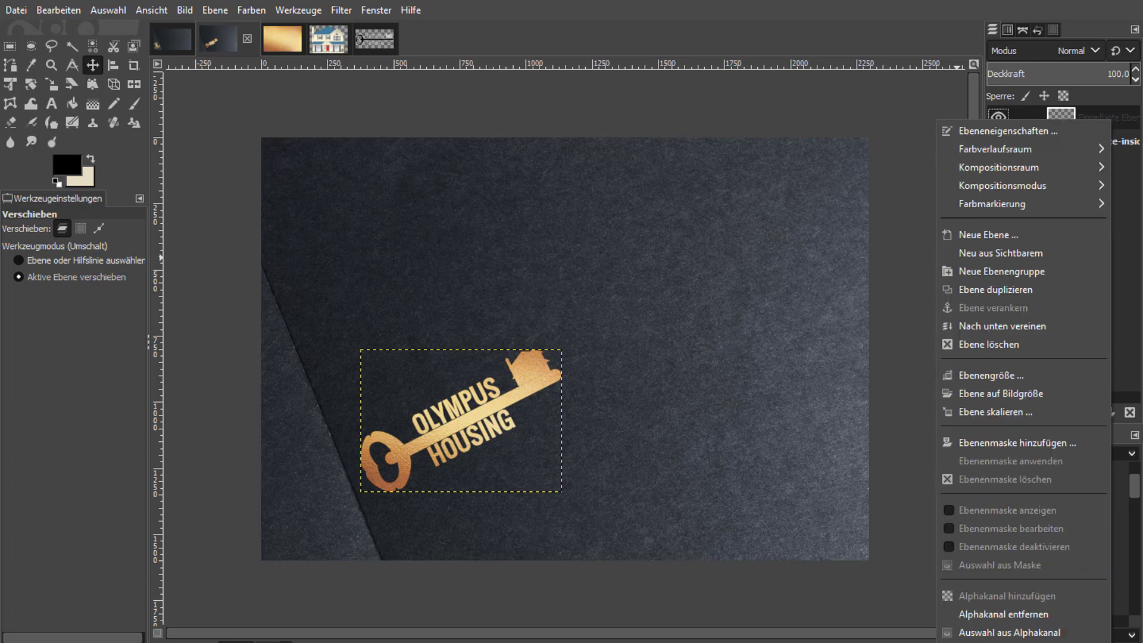
{"action": "left_click", "coordinate": [1012, 633]}
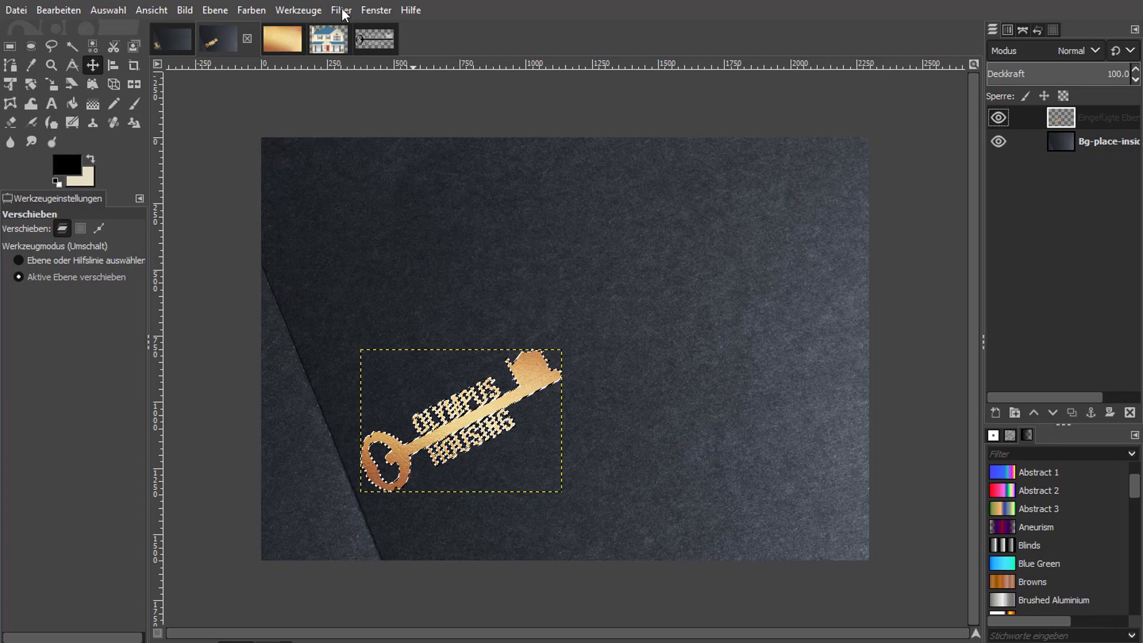
{"action": "left_click", "coordinate": [342, 10]}
{"action": "mouse_move", "coordinate": [411, 174]}
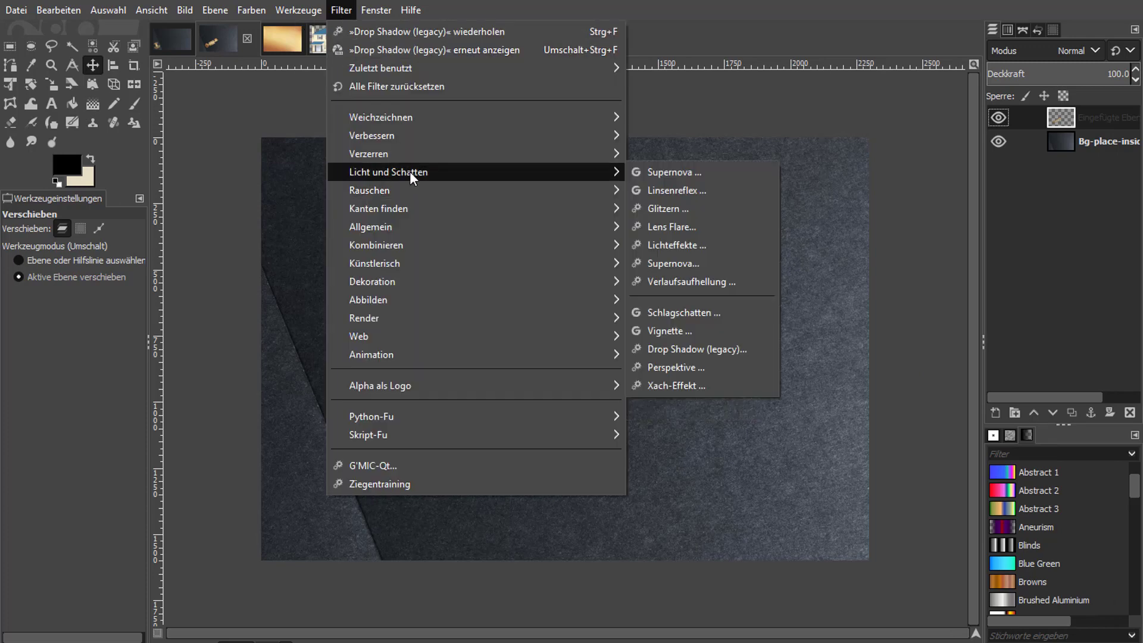
{"action": "left_click", "coordinate": [687, 349]}
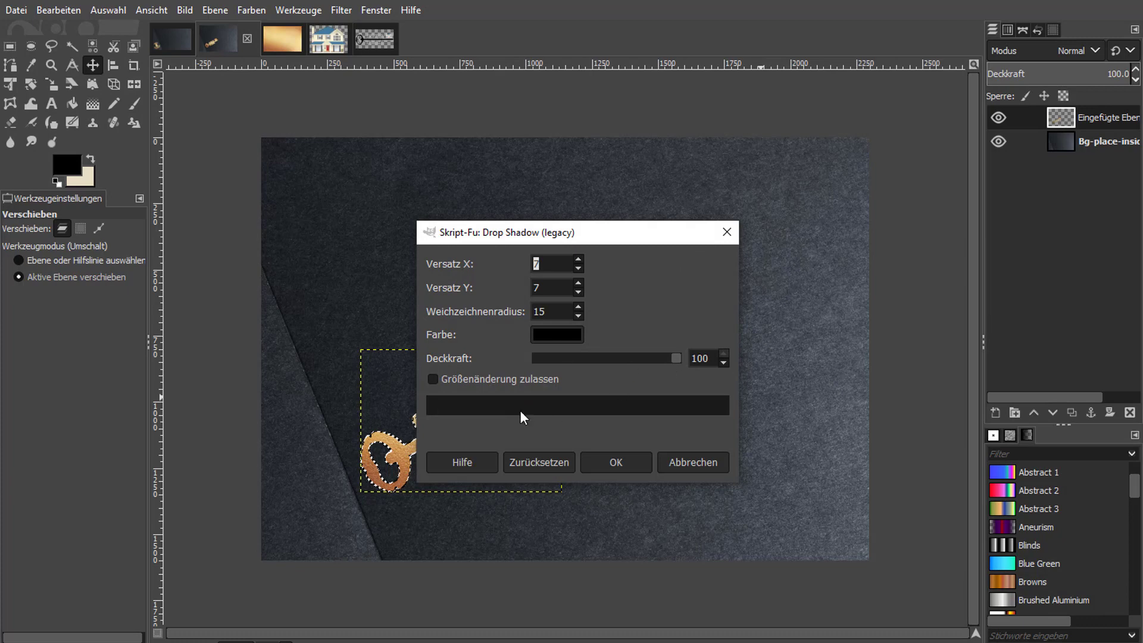
{"action": "left_click", "coordinate": [614, 464]}
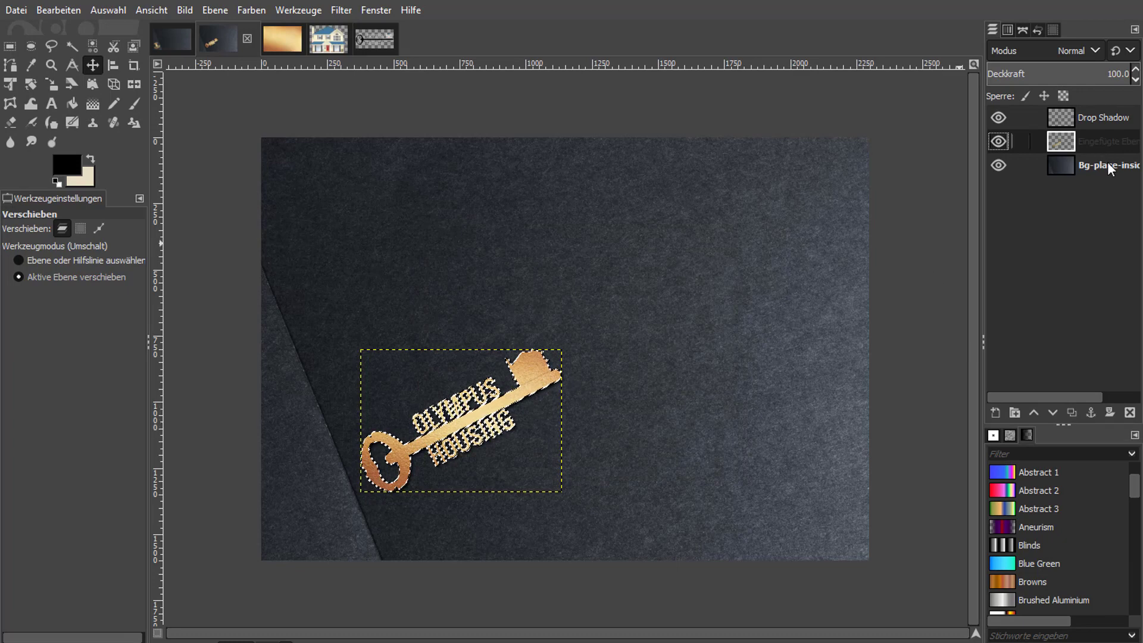
Clear the selection around the gold logo and make the dark background layer active.
{"action": "left_click", "coordinate": [112, 11]}
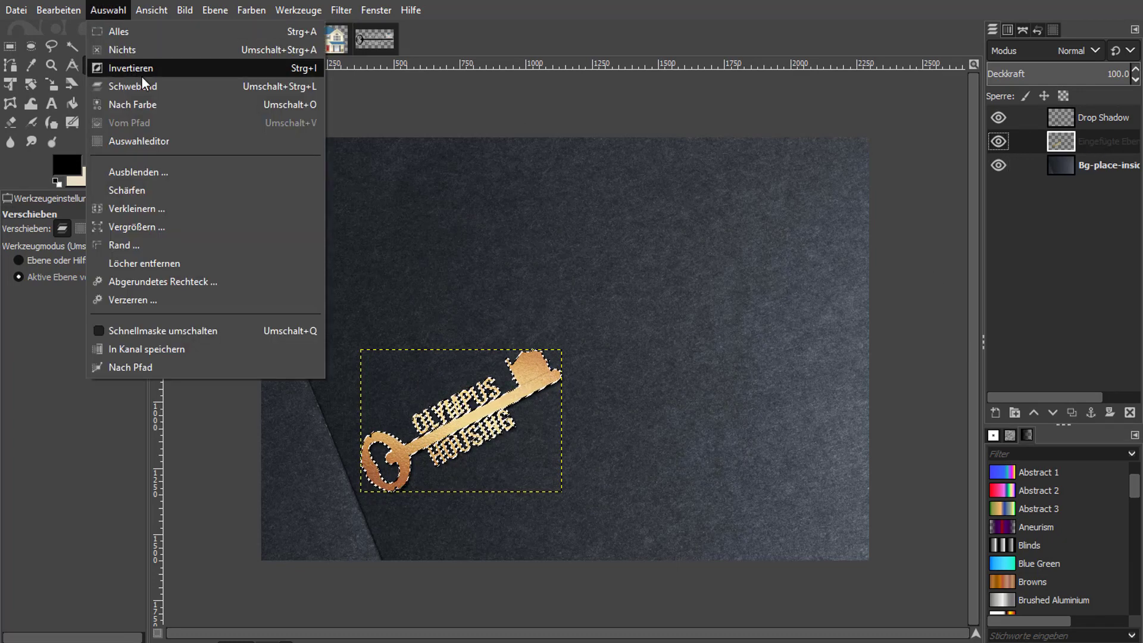
{"action": "left_click", "coordinate": [130, 51]}
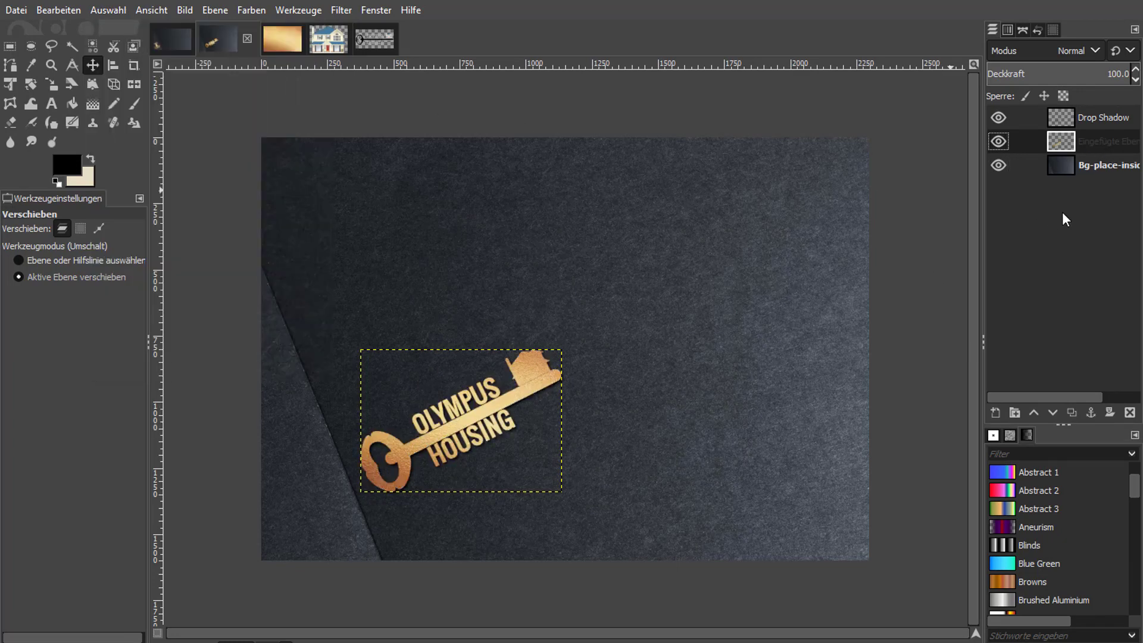
{"action": "left_click", "coordinate": [1103, 165]}
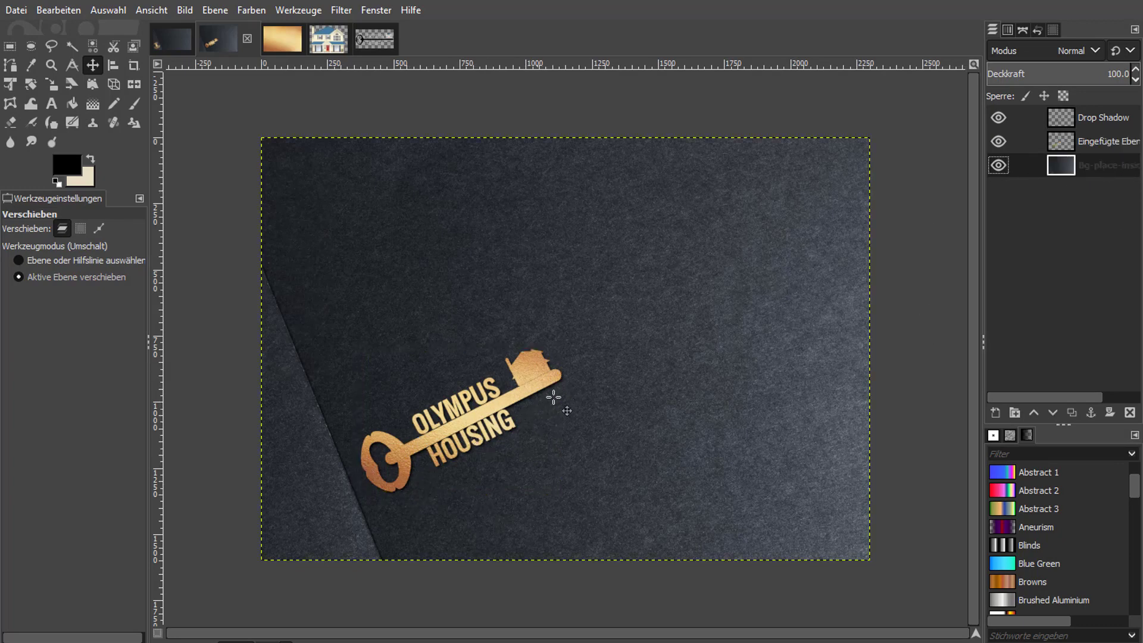
{"action": "scroll", "coordinate": [500, 430], "scroll_direction": "up", "scroll_amount": 1}
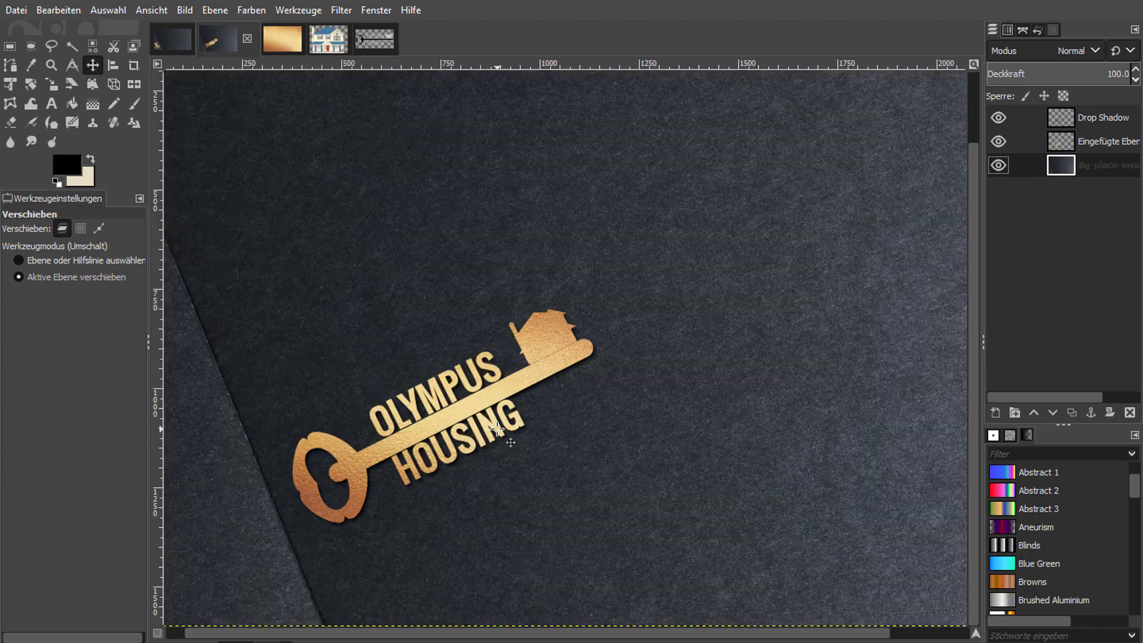
{"action": "scroll", "coordinate": [497, 429], "scroll_direction": "up", "scroll_amount": 1}
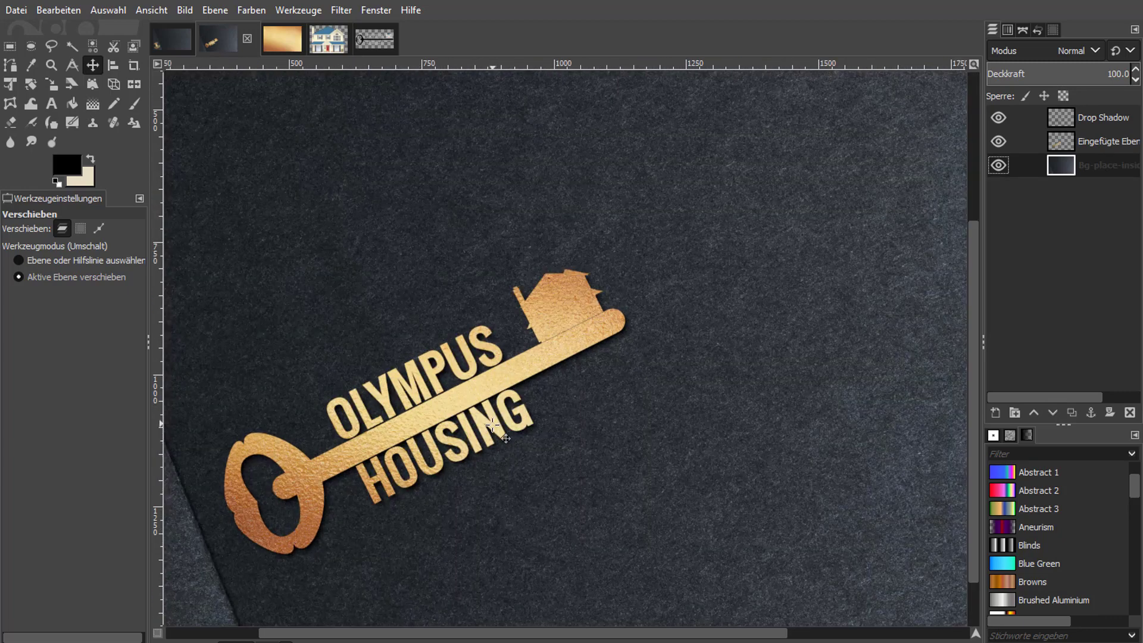